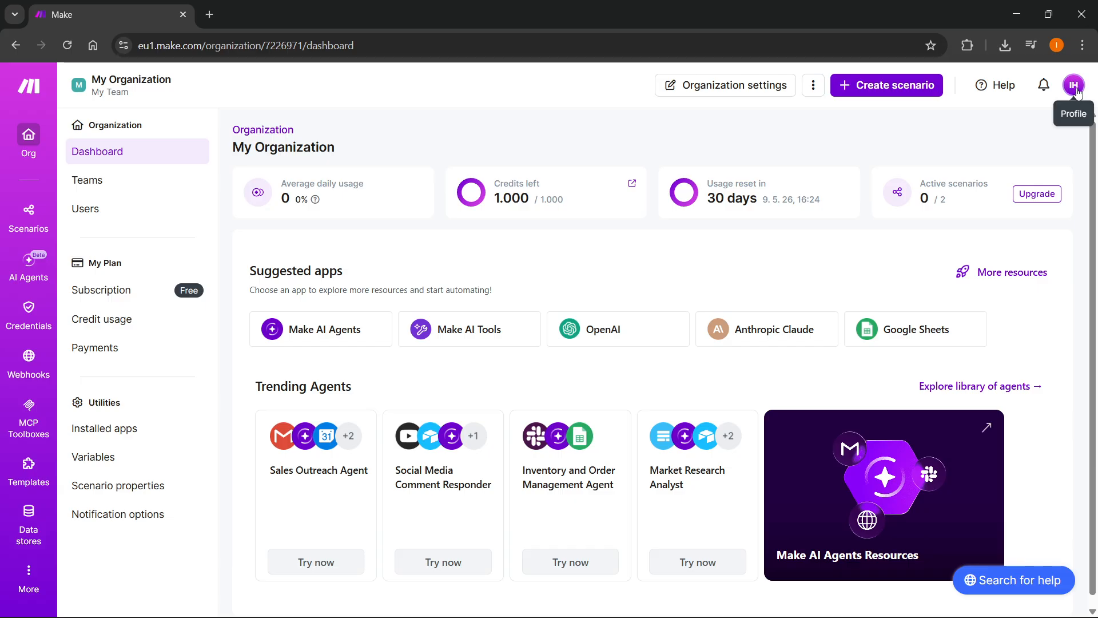
Open the API access page of the account profile and start adding a new token
click(1074, 87)
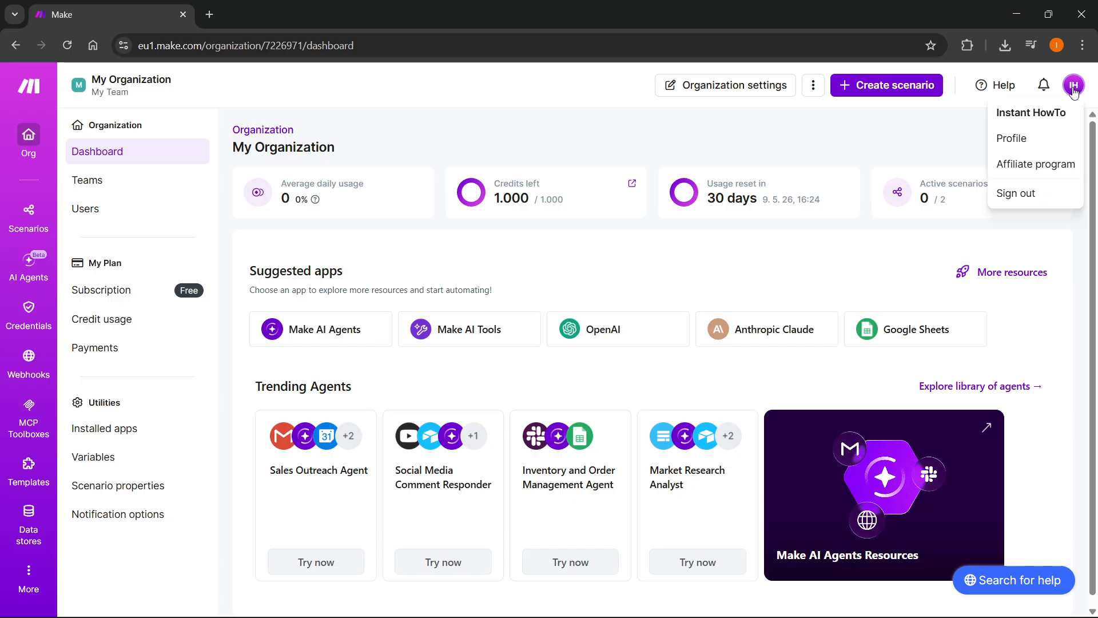
click(1020, 139)
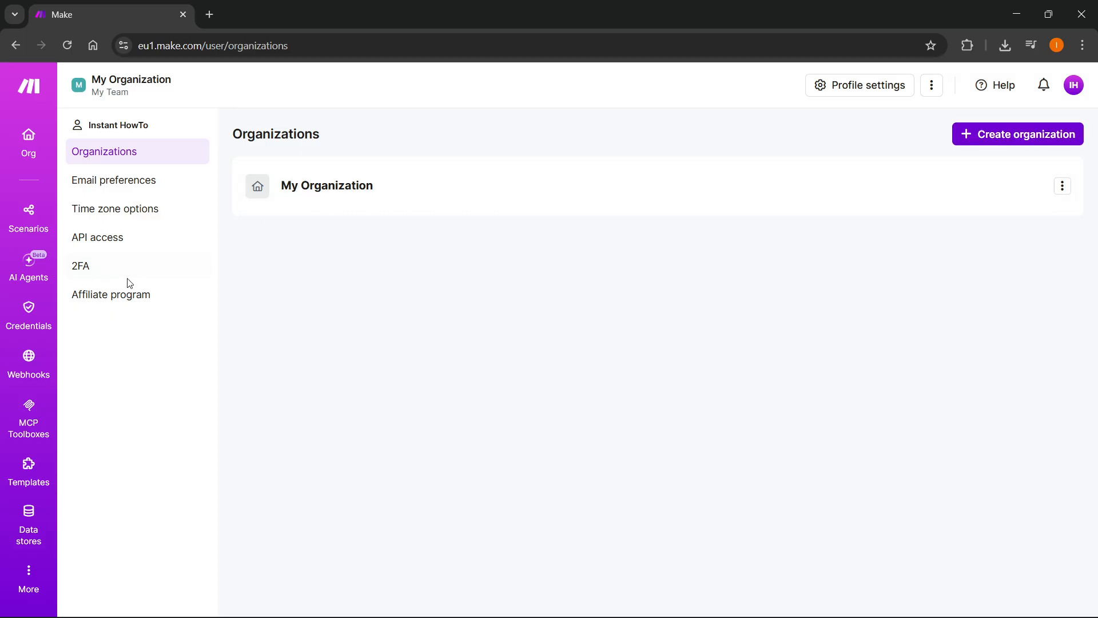
click(116, 243)
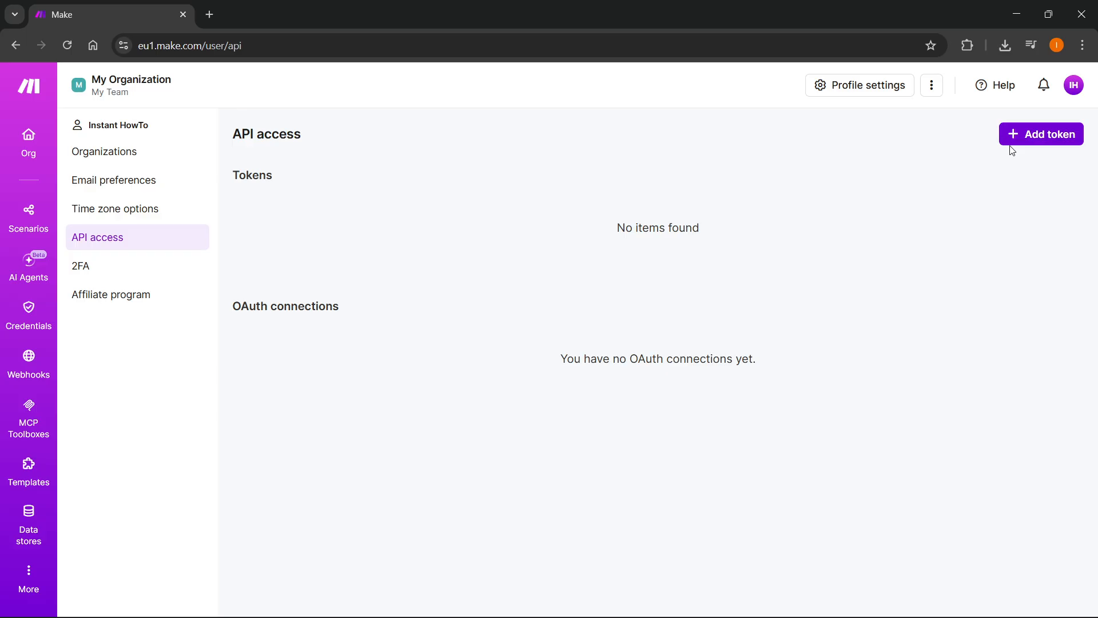
click(1028, 135)
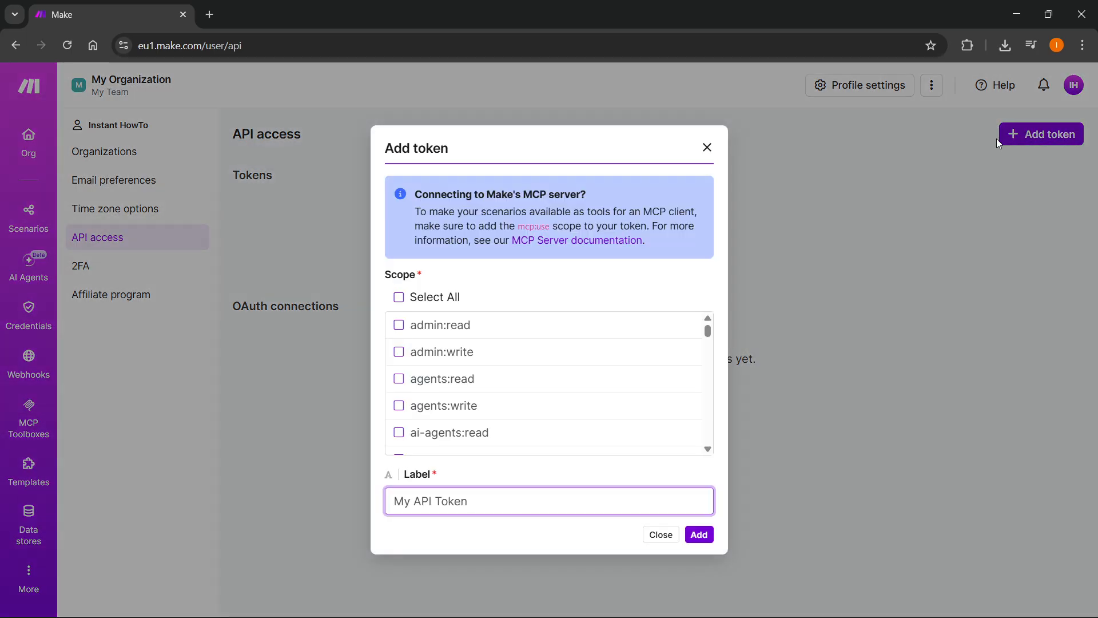
Select all scopes for the token, making sure mcp:use is included
click(399, 297)
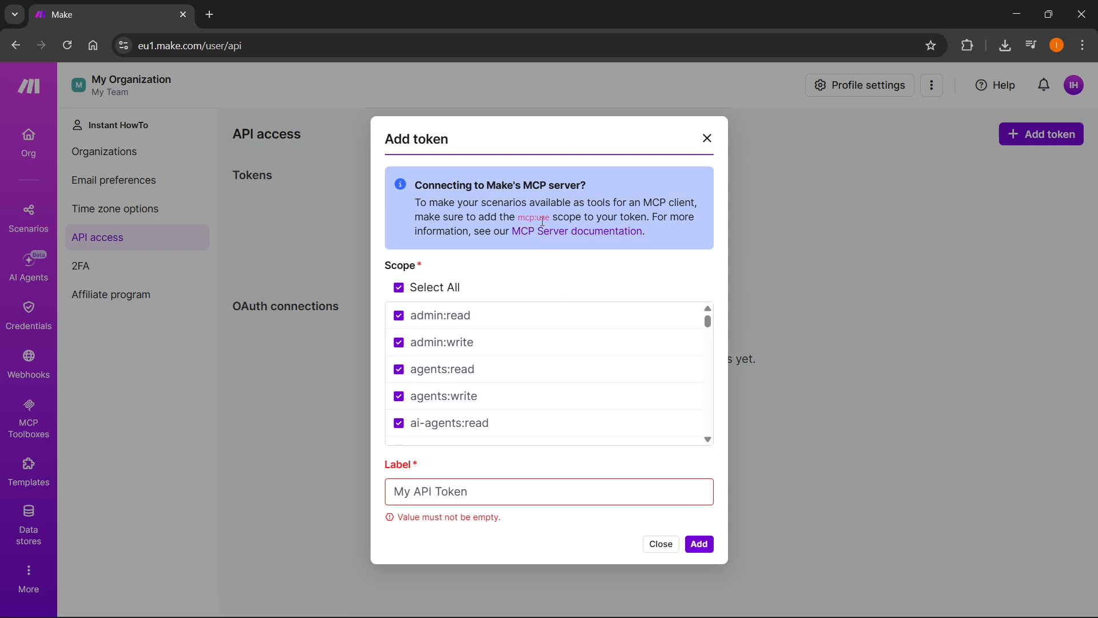
drag(708, 319, 714, 385)
scroll(708, 385, down, 2)
scroll(589, 375, up, 3)
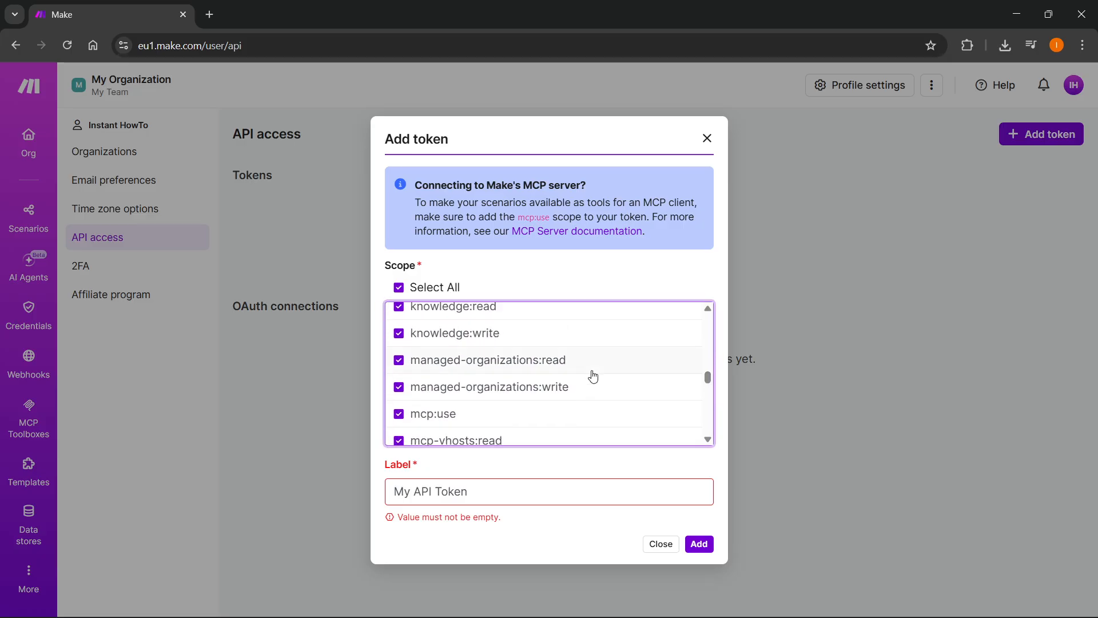
click(402, 423)
click(402, 423)
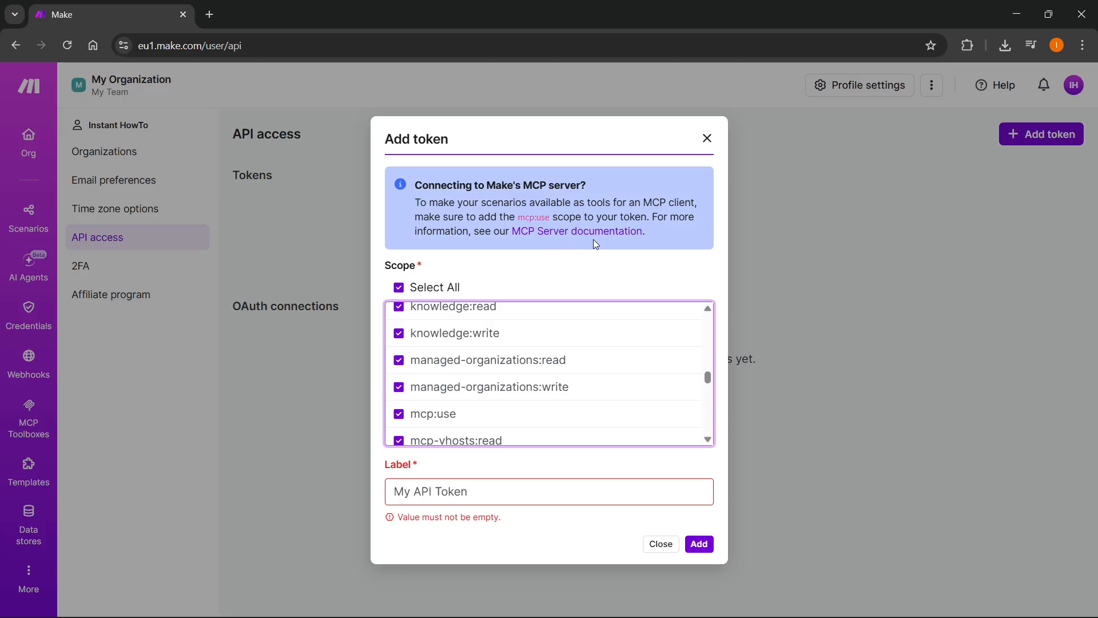
Open the MCP Server documentation and read the guide on usage with Claude Desktop, dismissing the cookie notice
click(560, 235)
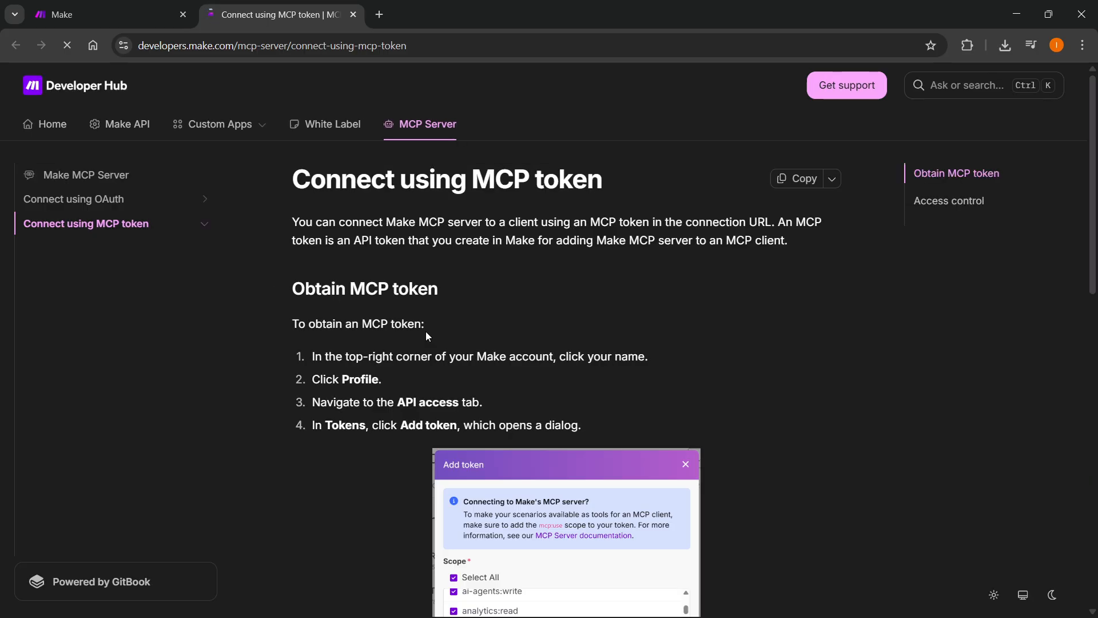
scroll(507, 332, down, 6)
scroll(449, 334, up, 4)
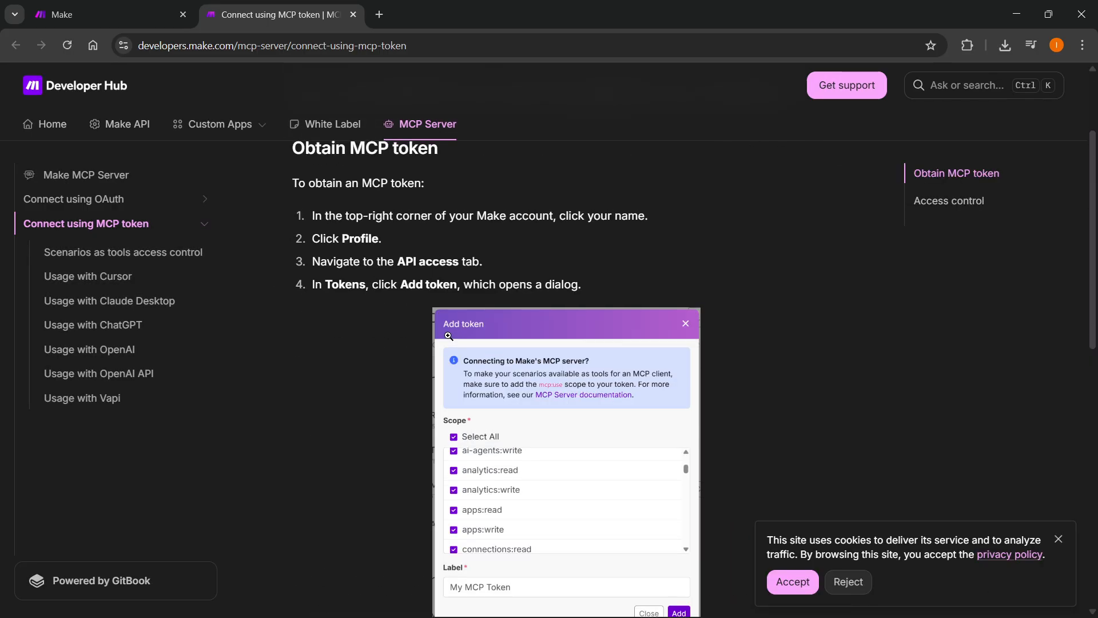
scroll(448, 336, up, 3)
click(1058, 538)
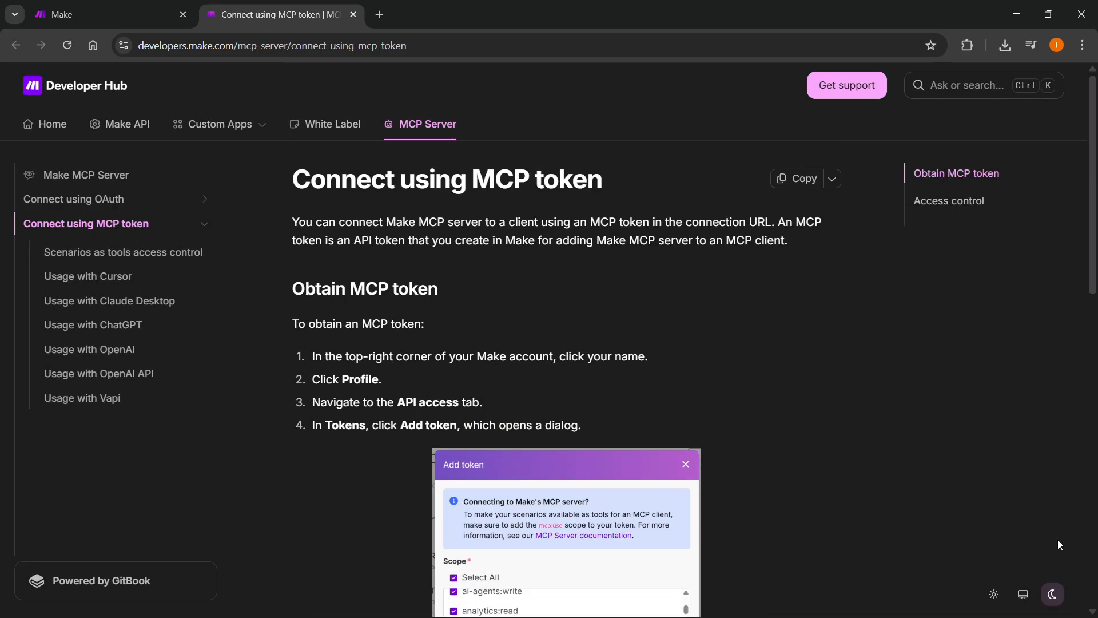
click(113, 305)
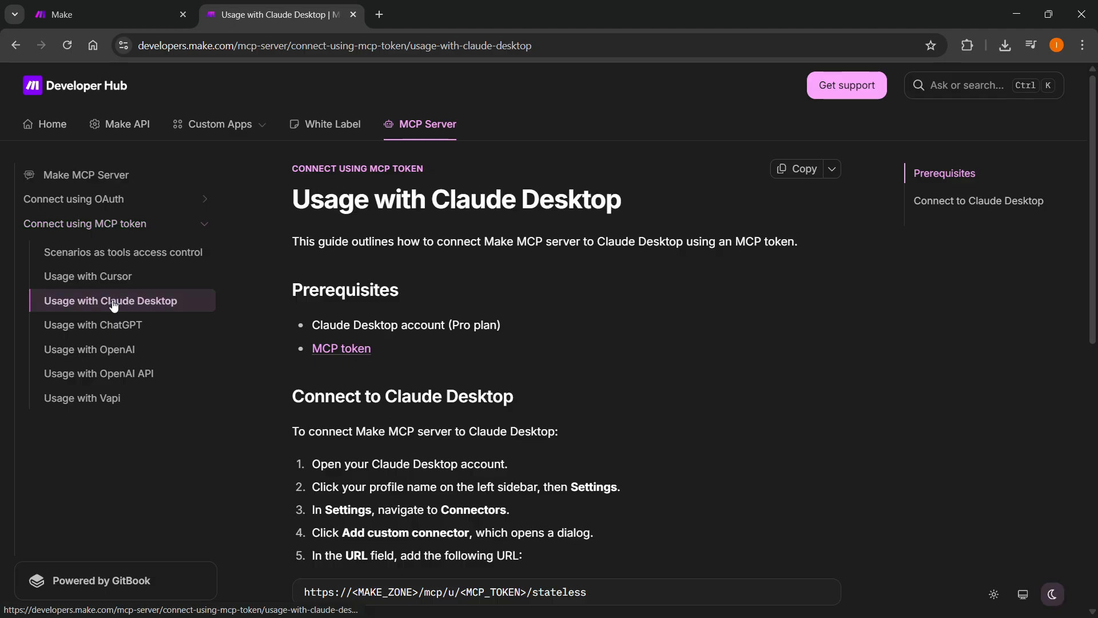
scroll(458, 345, down, 5)
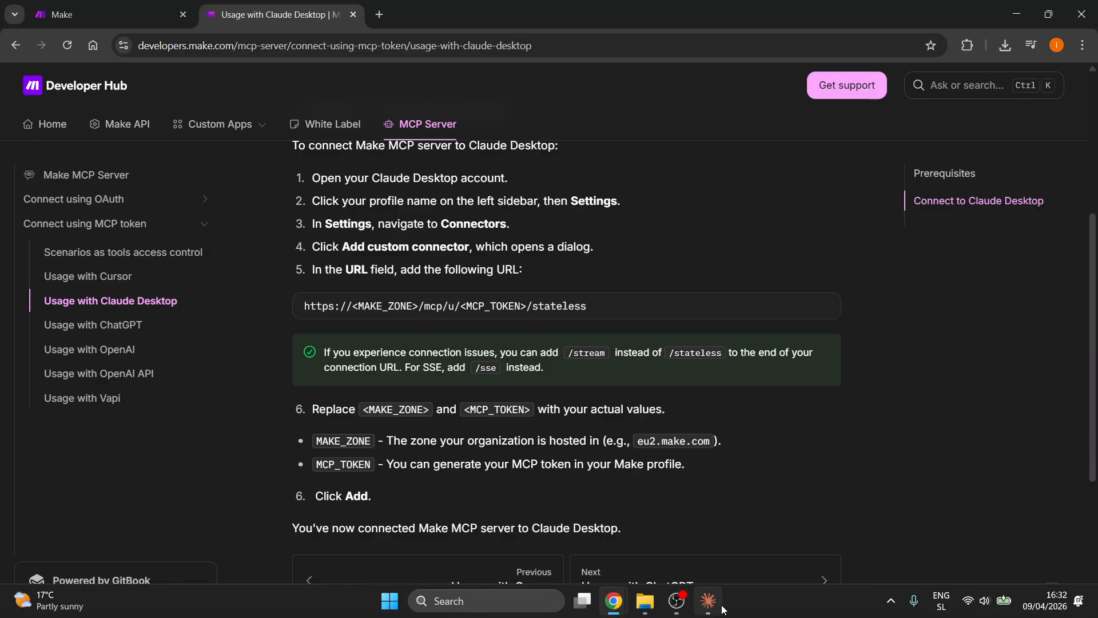
Switch to the Claude desktop app and open the Connectors section of its settings
click(715, 606)
click(816, 313)
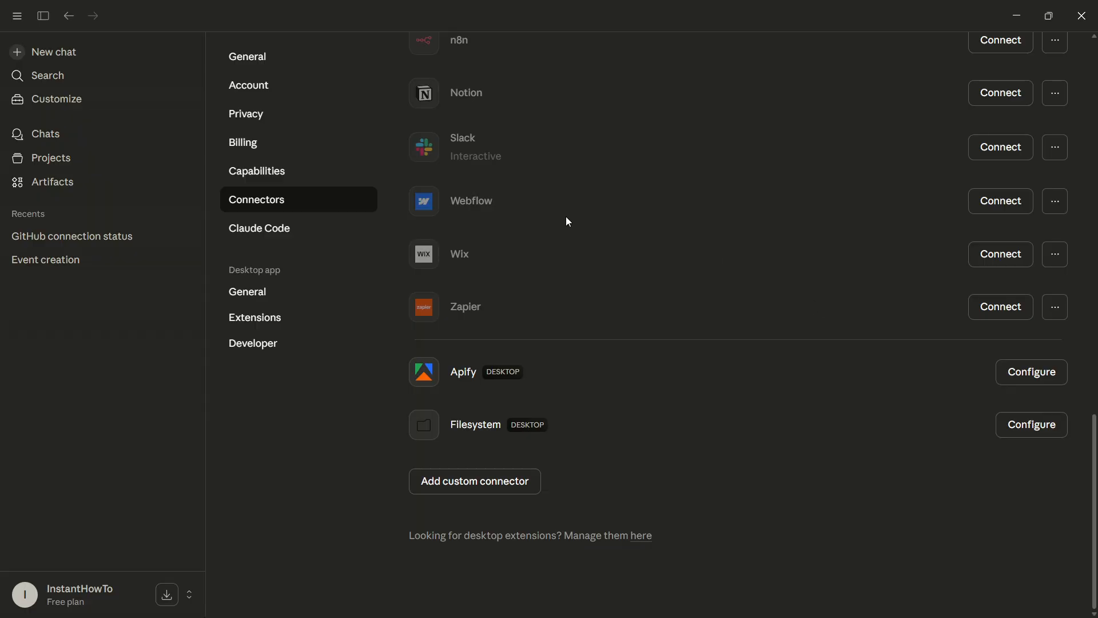
click(60, 54)
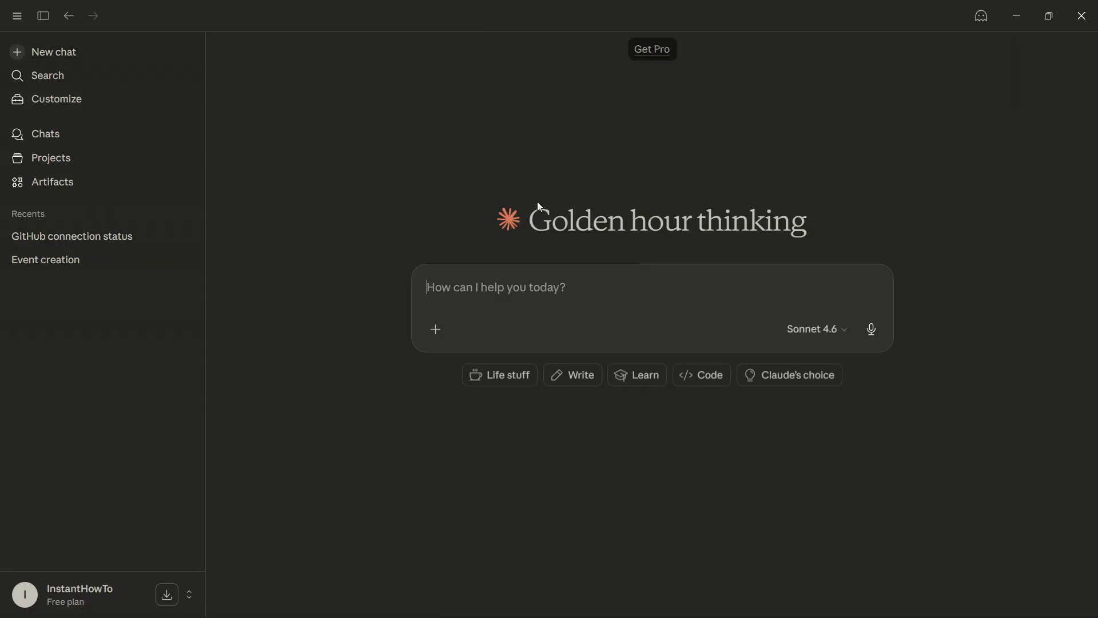
click(32, 584)
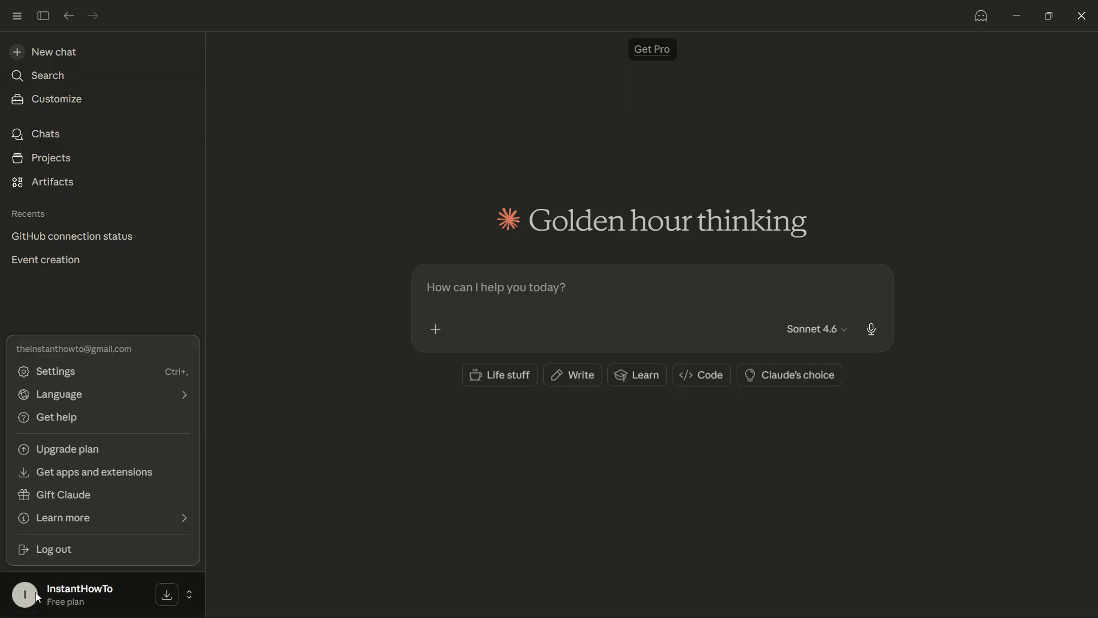
click(65, 371)
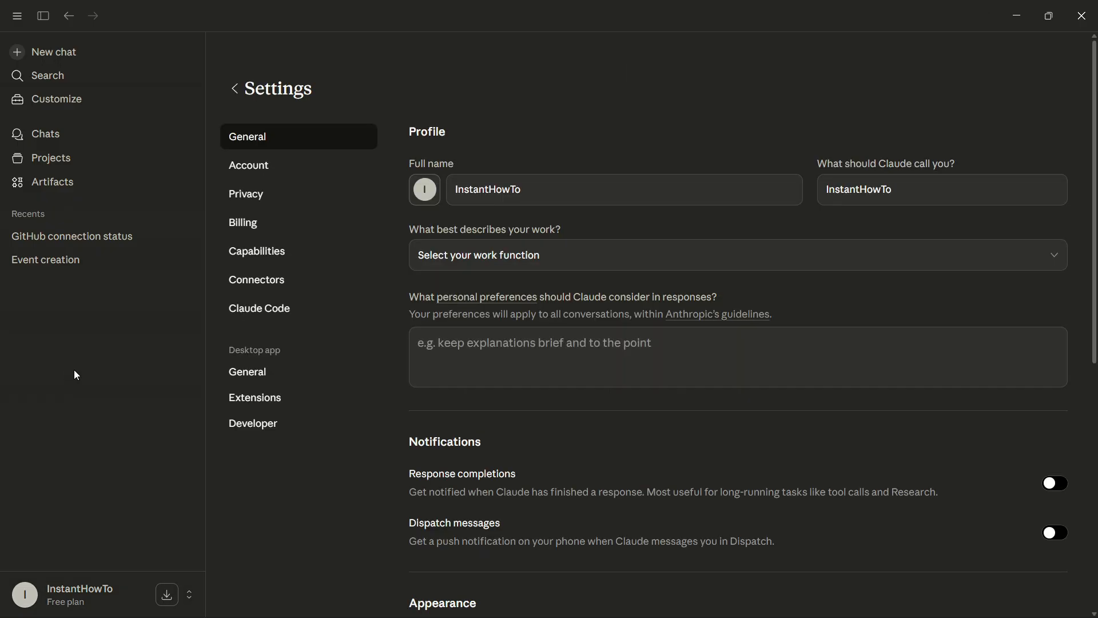
click(277, 281)
Start adding a custom connector and name it Make.com
scroll(564, 297, down, 10)
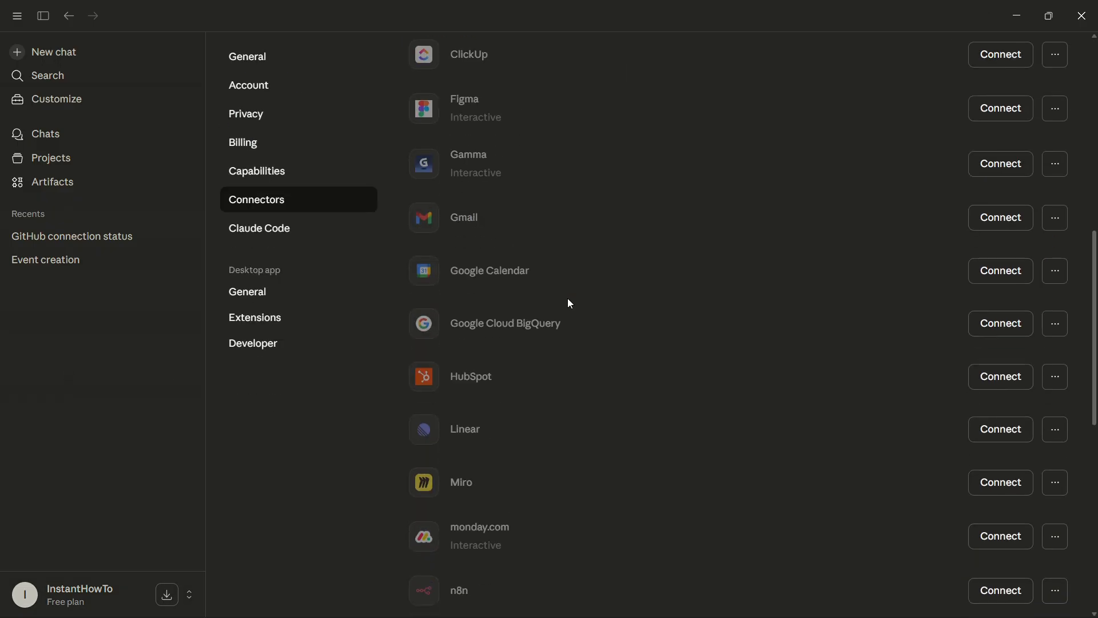
scroll(570, 304, down, 10)
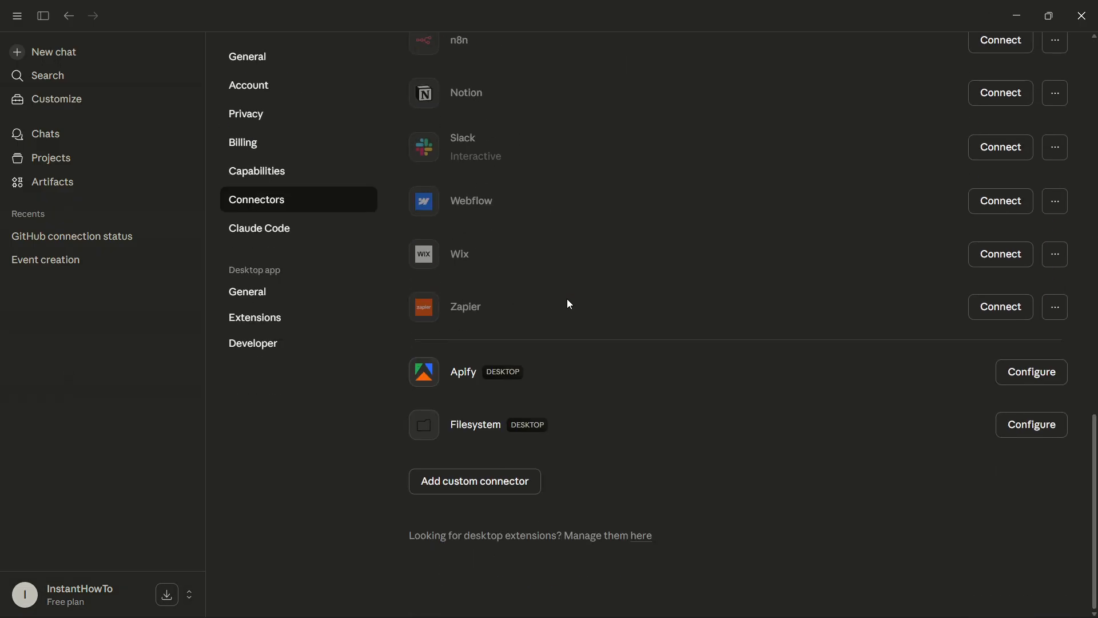
click(470, 479)
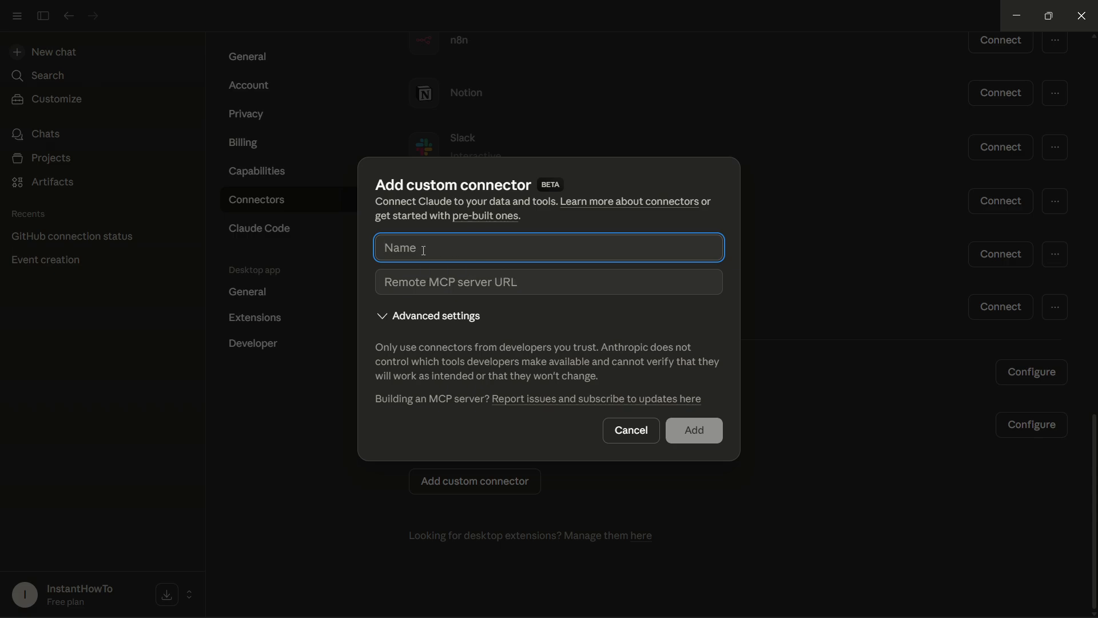
text(Make.com)
Return to the token form in Make, label the token "Claude AI" and create it
click(1015, 16)
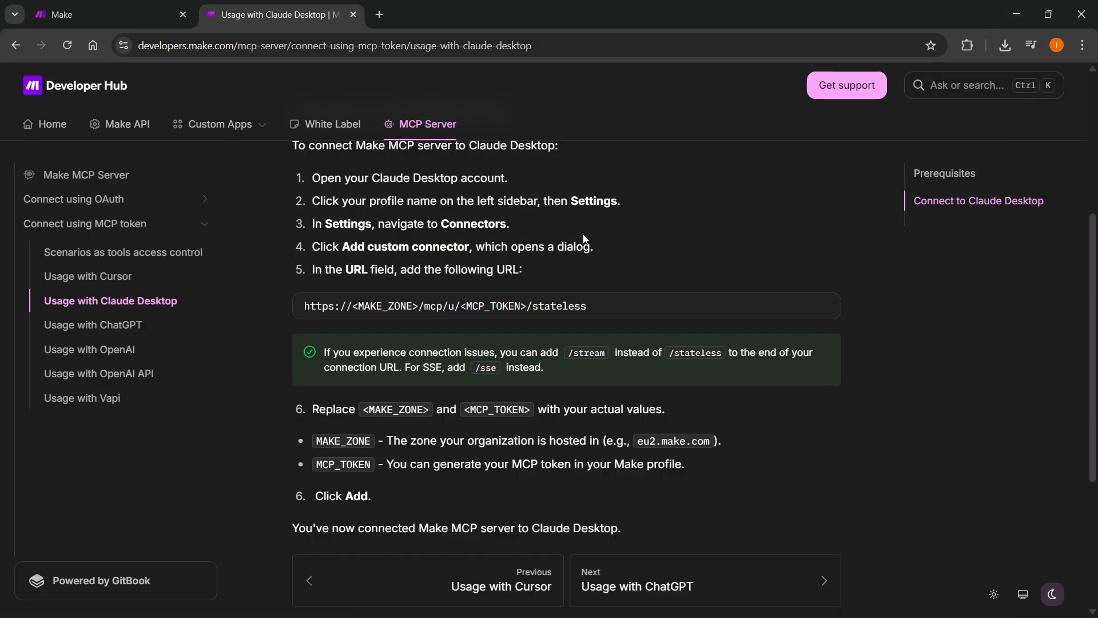
click(93, 8)
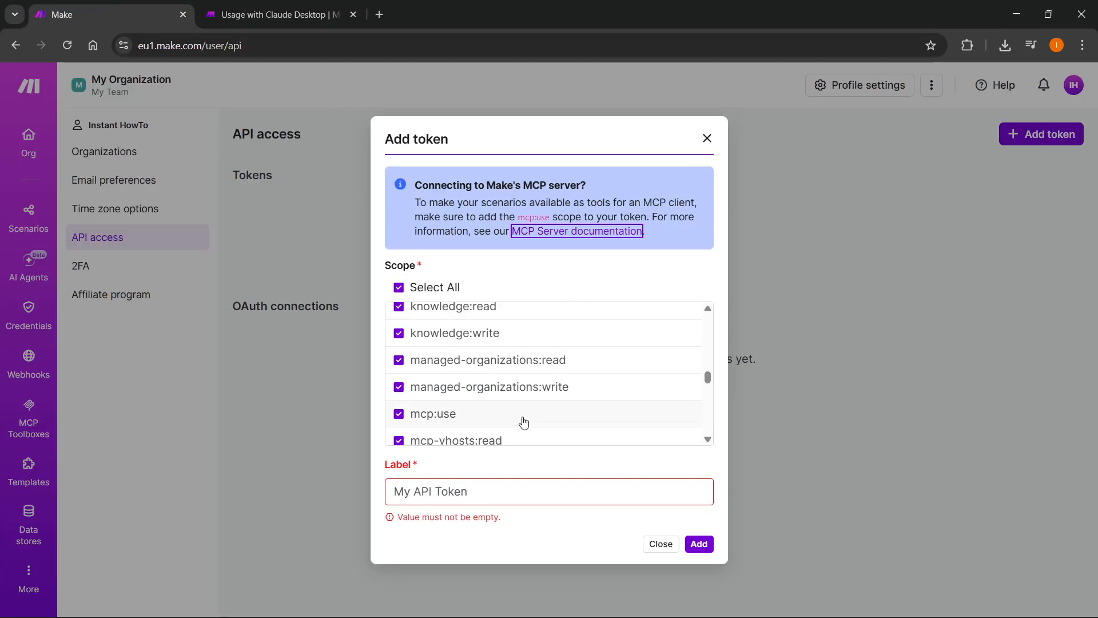
scroll(519, 419, down, 3)
scroll(476, 311, down, 10)
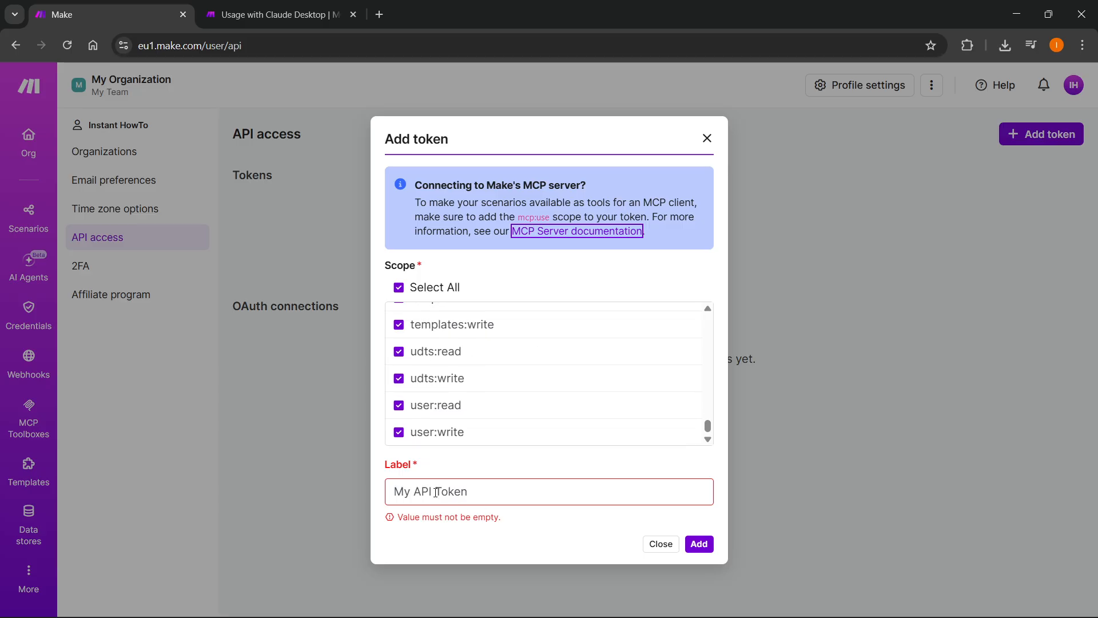
click(453, 490)
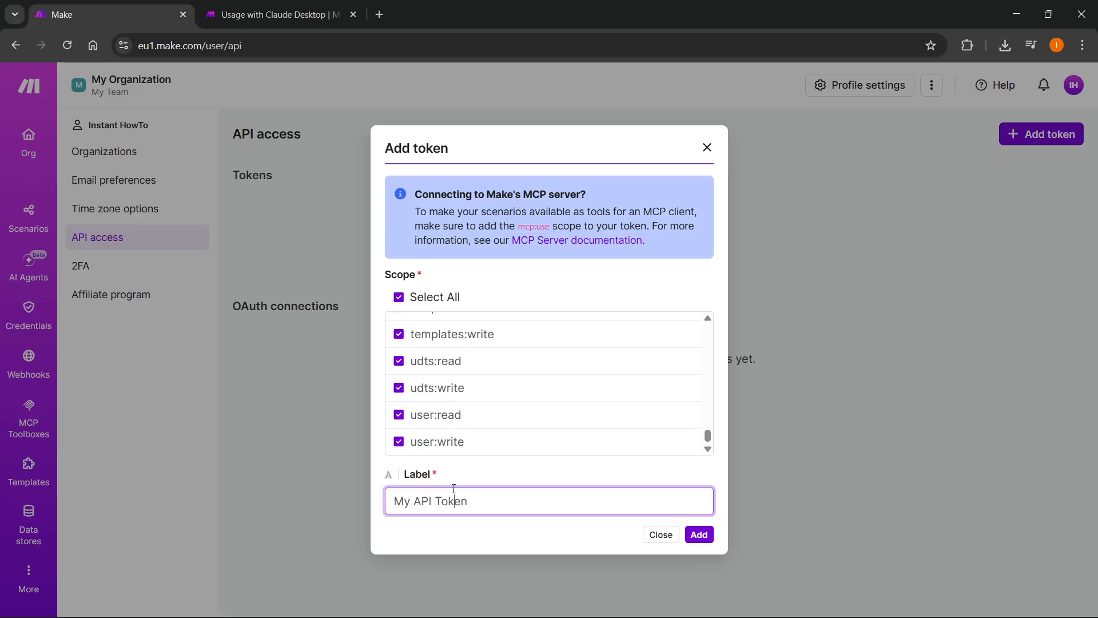
key(ctrl+a)
text(Cla)
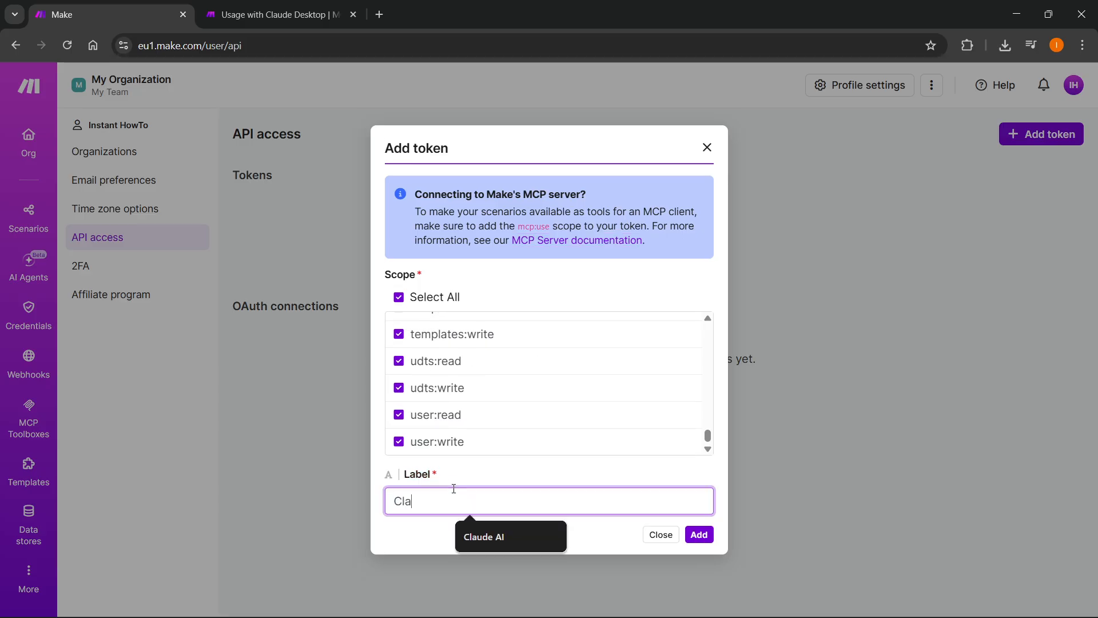
click(489, 537)
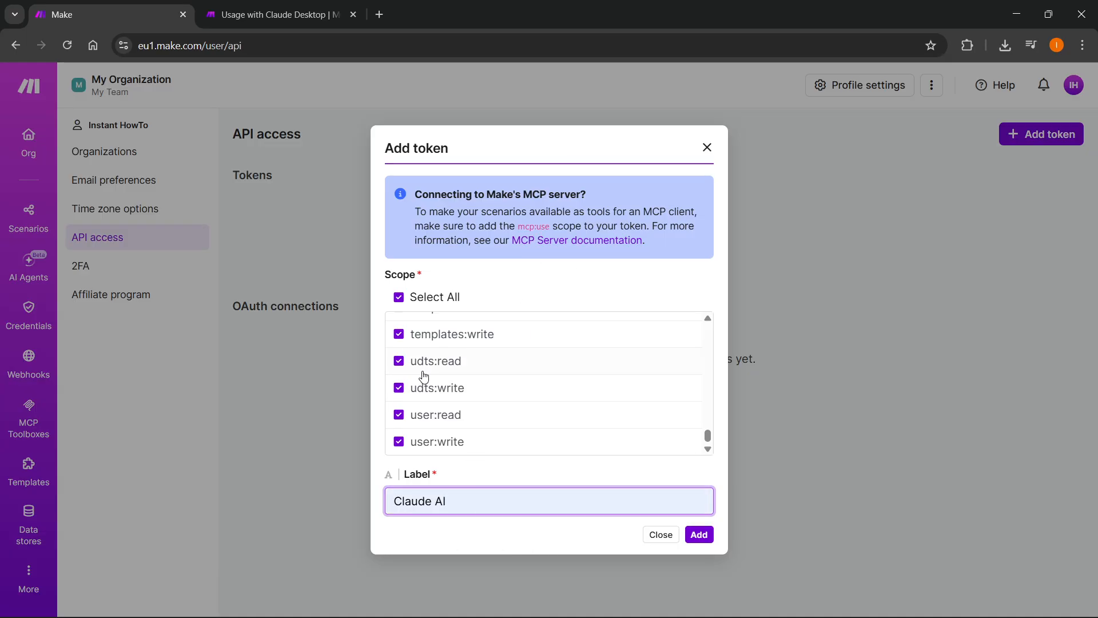
click(699, 535)
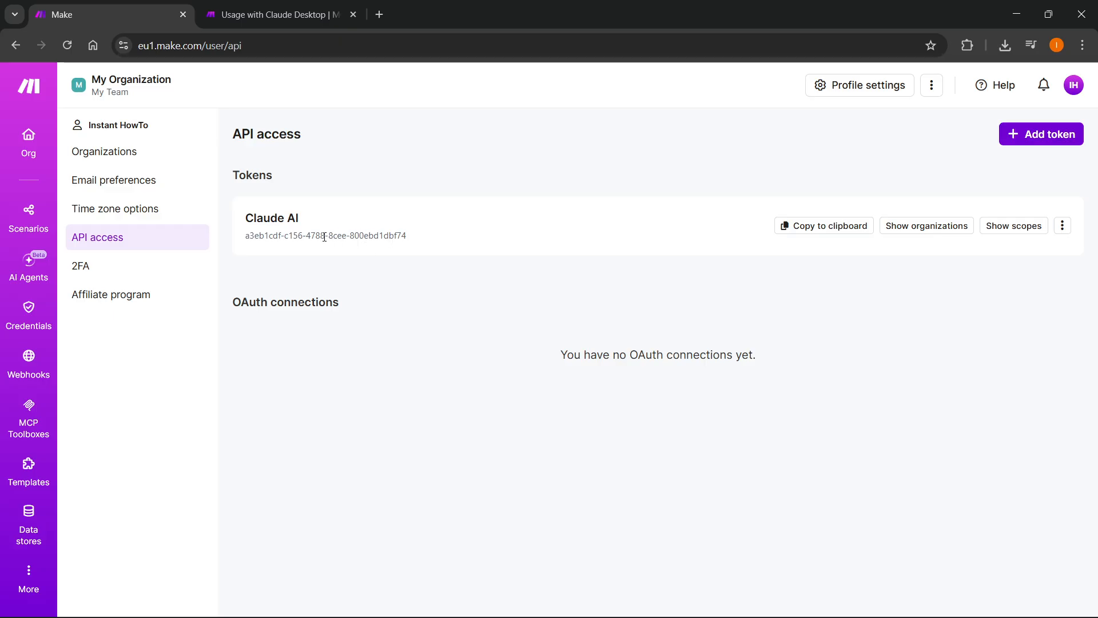
Copy the connection URL template from the Claude Desktop guide and paste it as the Make.com connector's remote MCP server URL in Claude
click(266, 5)
mouse_move(519, 306)
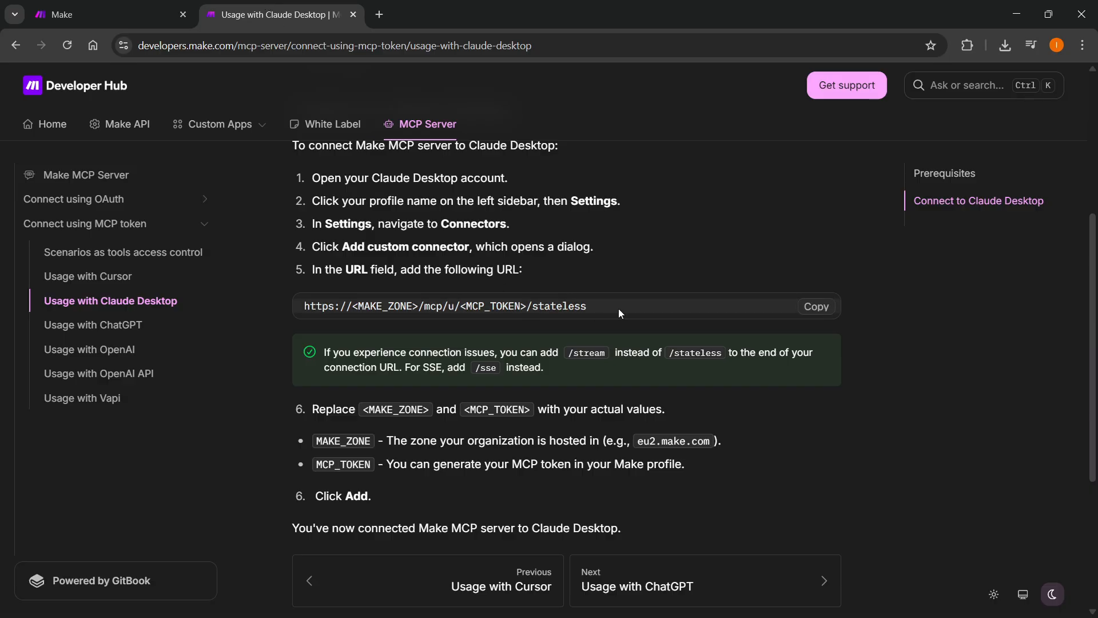
click(818, 308)
click(803, 309)
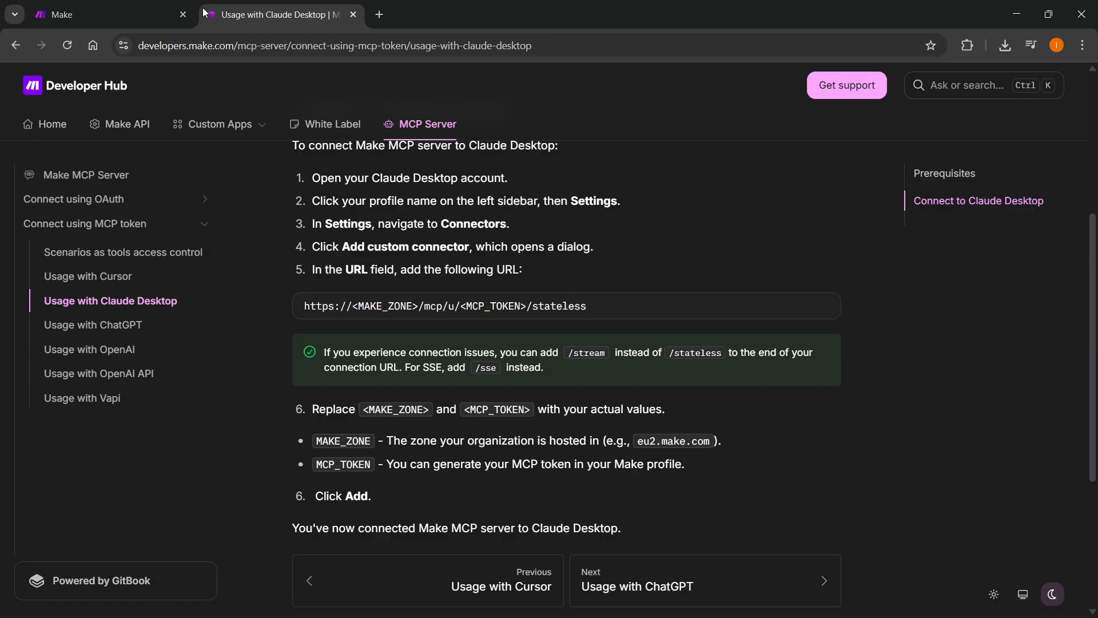
click(181, 5)
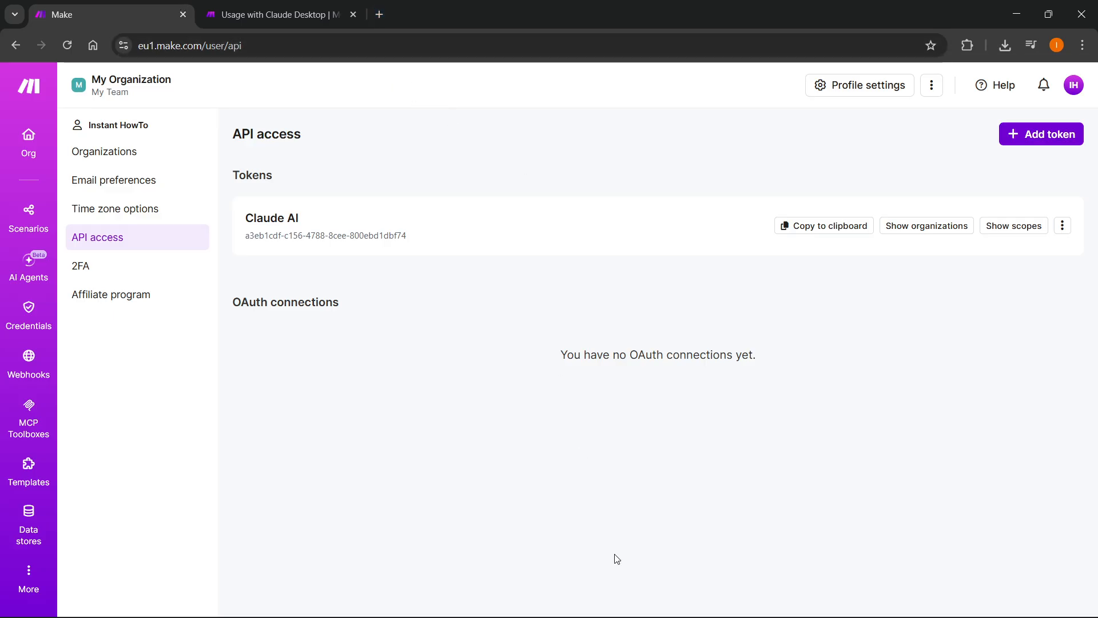
click(708, 611)
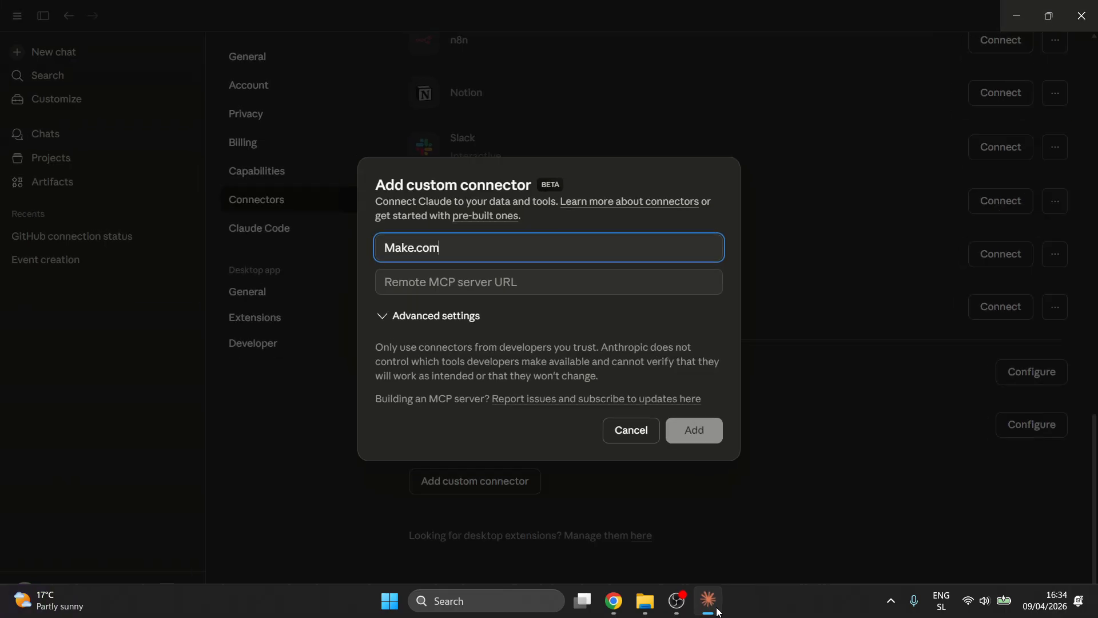
click(502, 292)
key(ctrl+v)
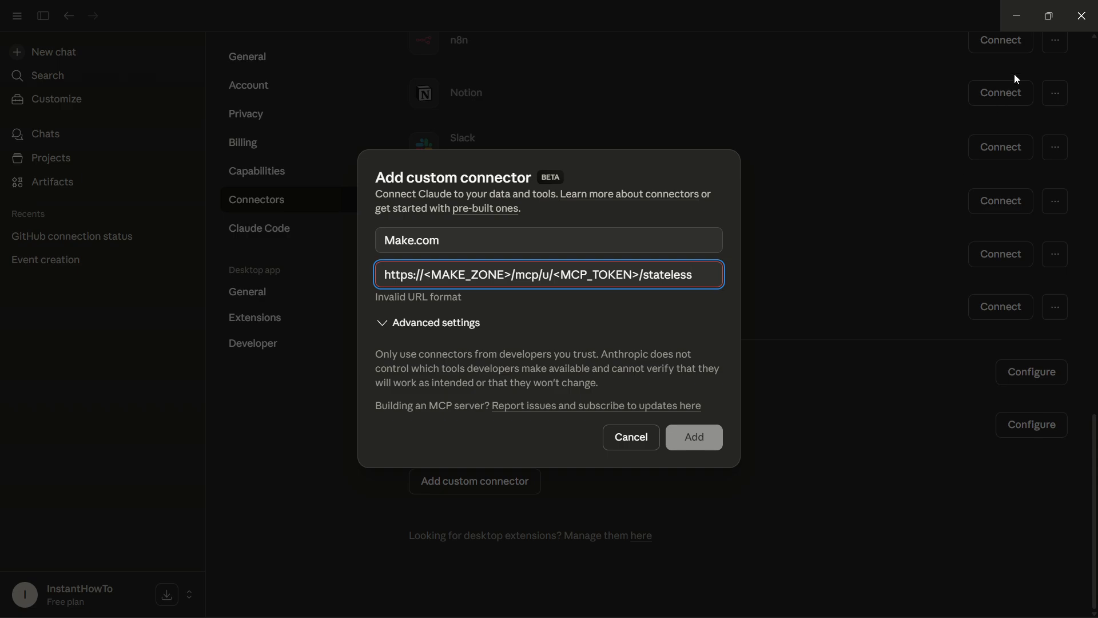
Return to the browser and compare Make's web address with the guide's instructions for the MAKE_ZONE and MCP_TOKEN placeholders
click(1016, 16)
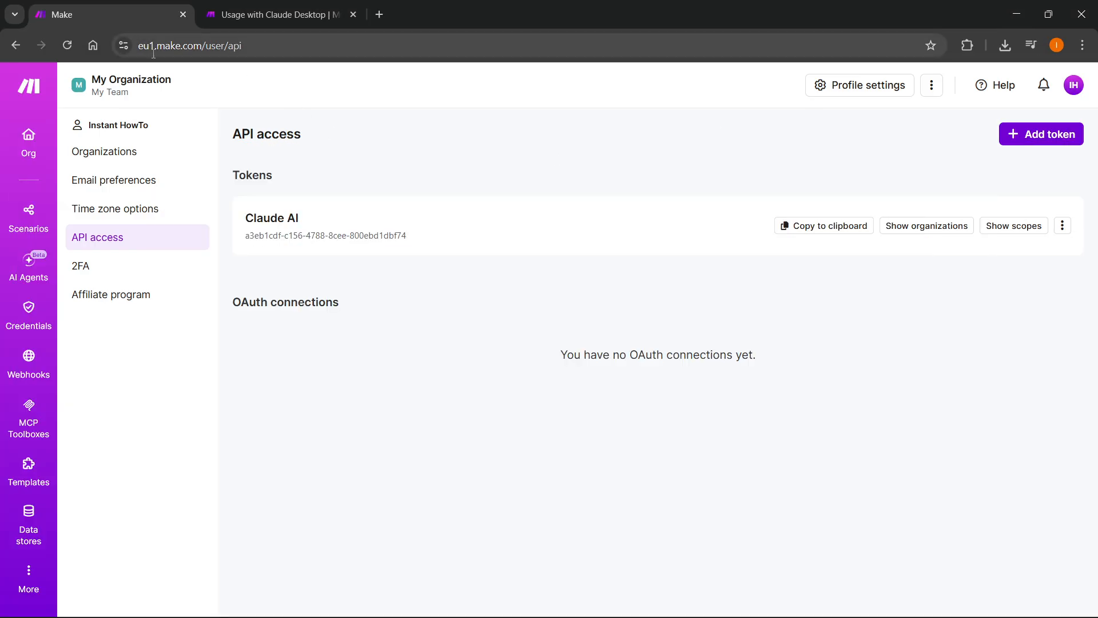
click(269, 14)
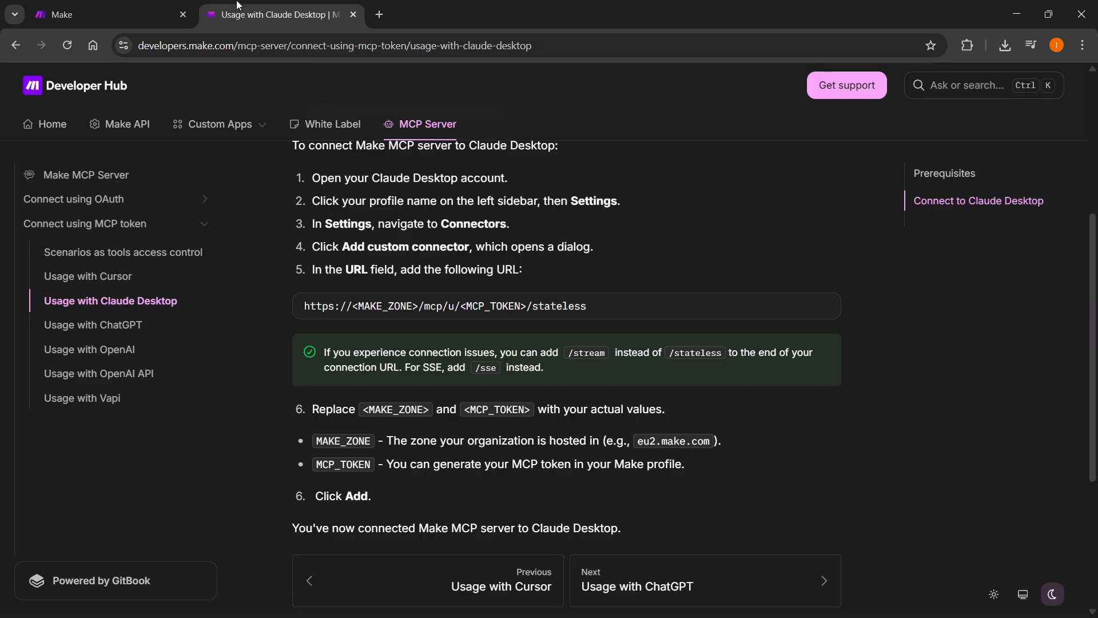
click(115, 16)
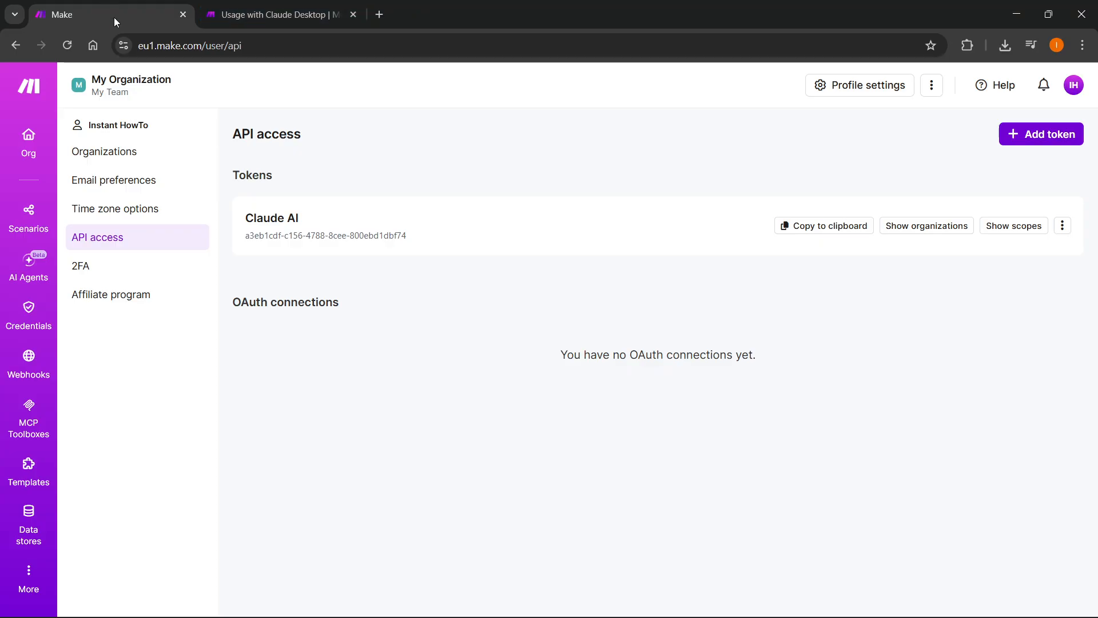
click(271, 6)
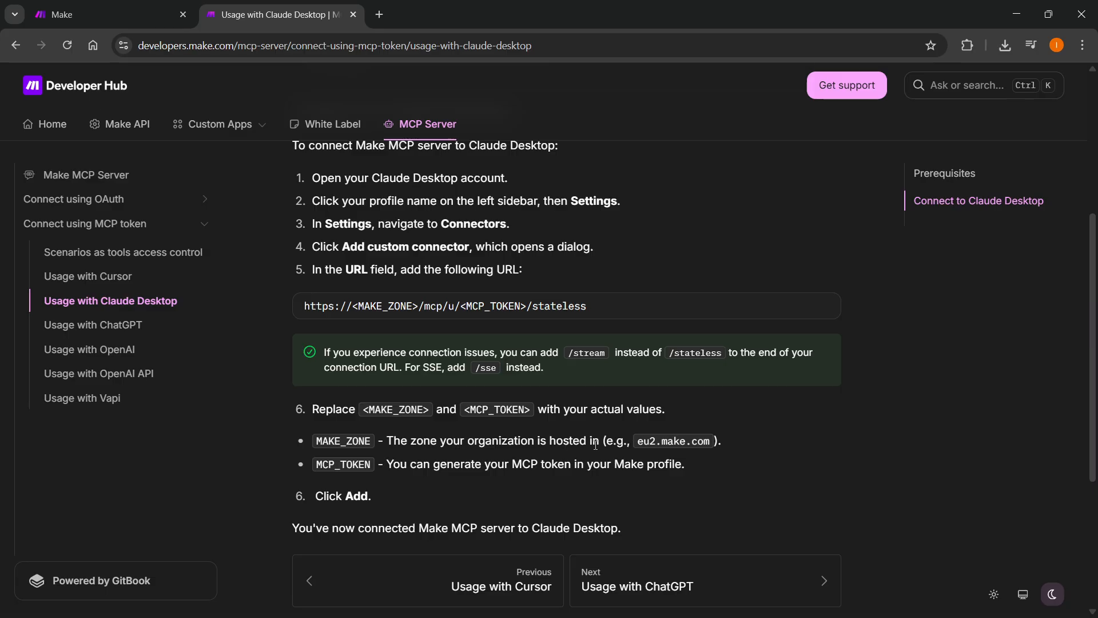
Copy the zone eu1.make.com from Make's web address and replace the <MAKE_ZONE> placeholder in Claude's connector URL with it
click(137, 15)
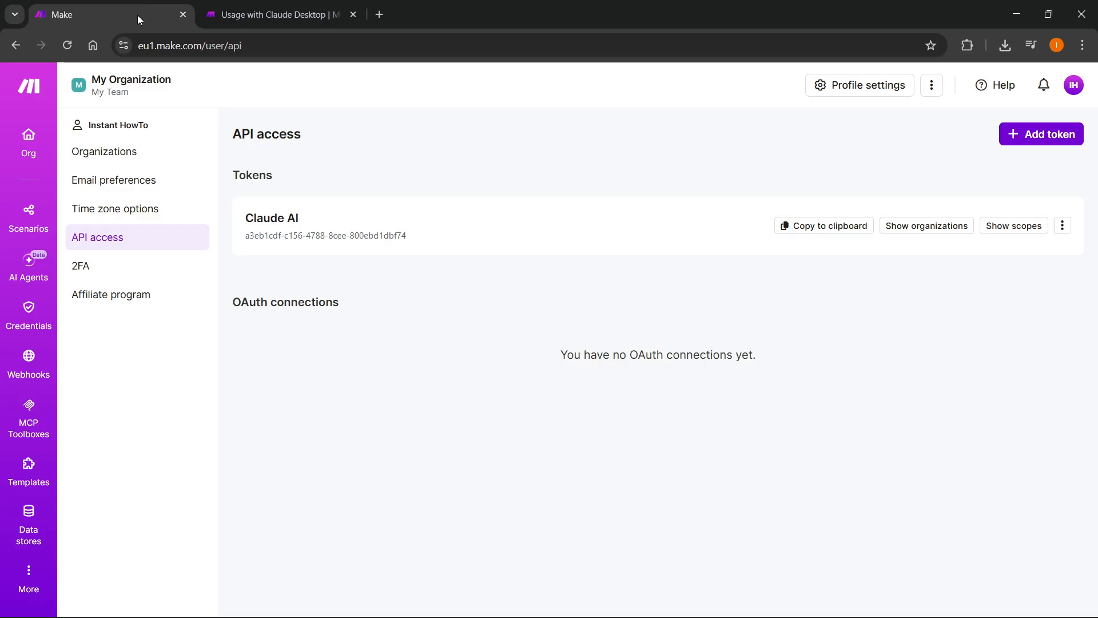
click(189, 46)
click(188, 45)
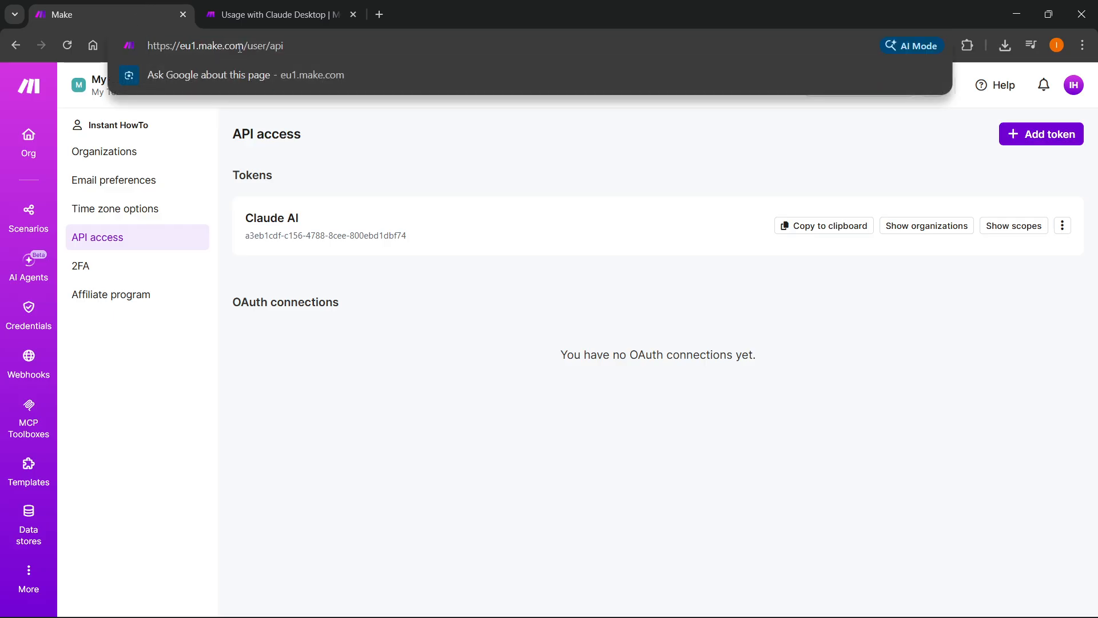
drag(242, 46, 180, 51)
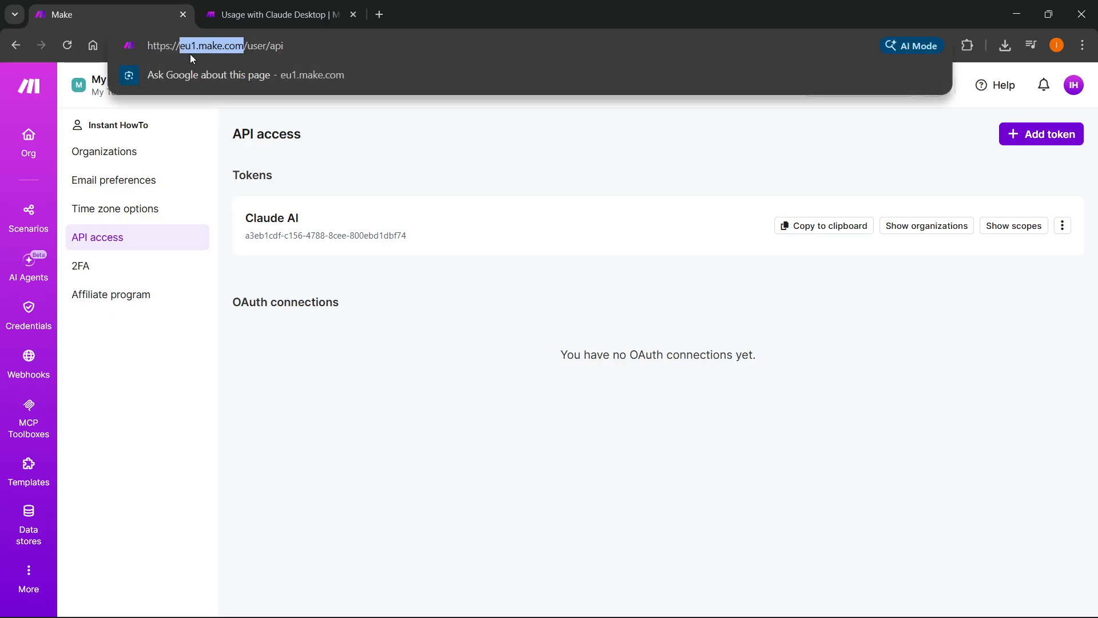
click(709, 601)
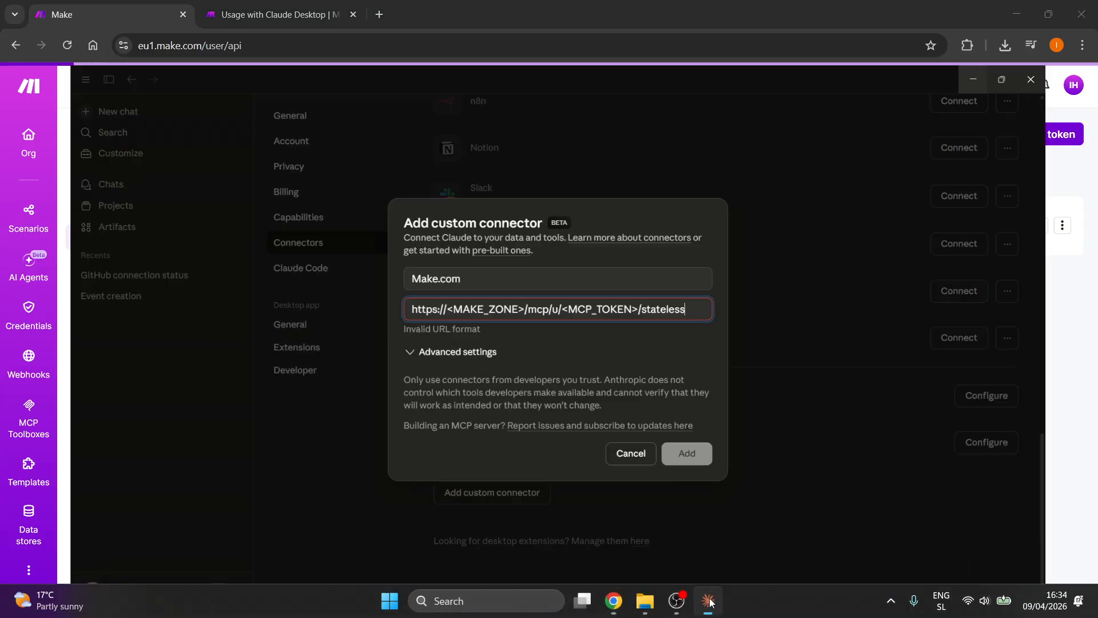
drag(508, 272, 423, 274)
key(ctrl+v)
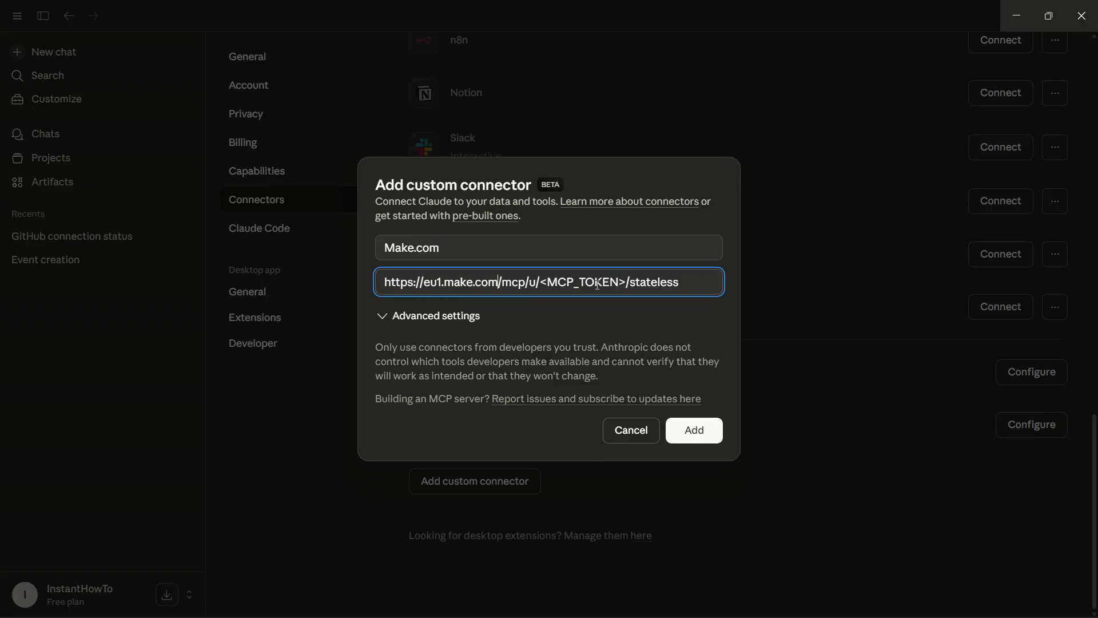
Copy the "Claude AI" API token from Make in the browser and paste it over the <MCP_TOKEN> placeholder in Claude's connector URL
click(1016, 15)
click(328, 11)
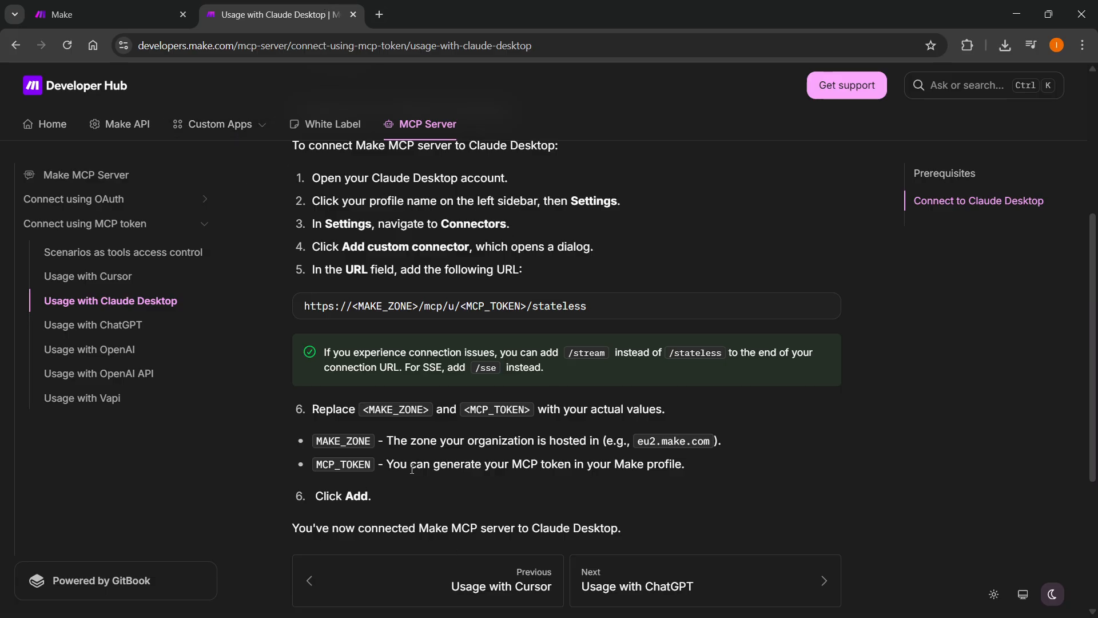
click(79, 10)
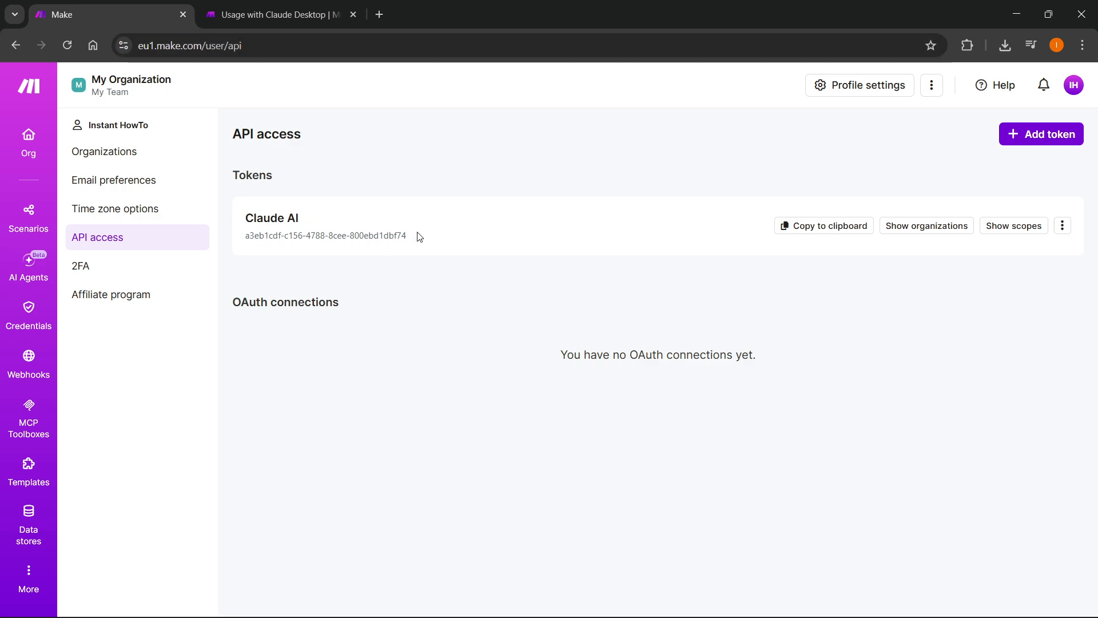
click(784, 226)
mouse_move(789, 613)
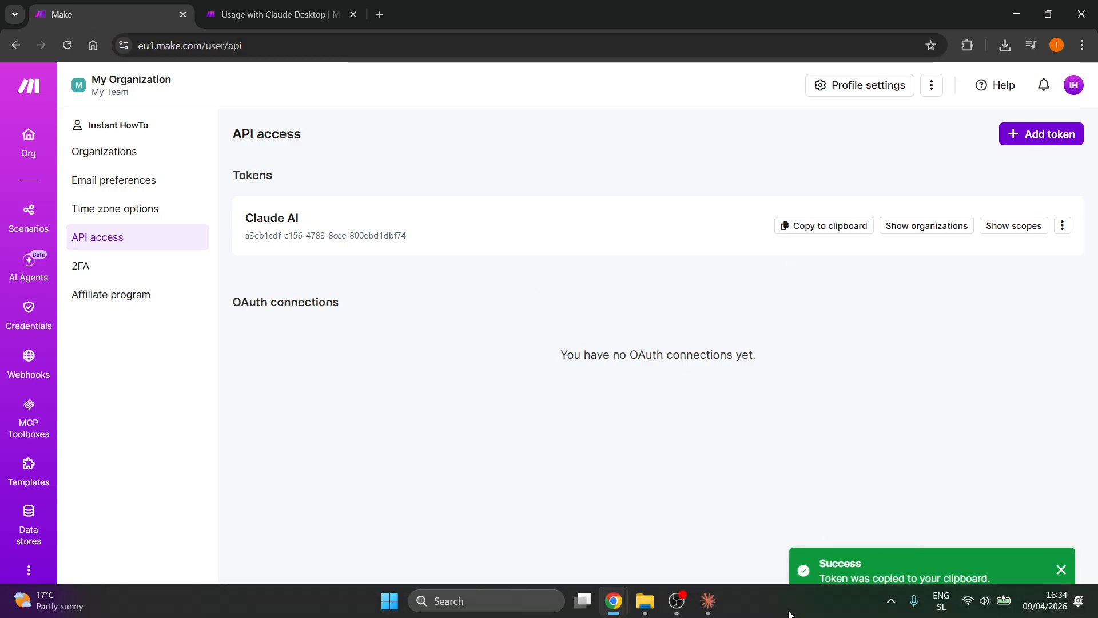
click(708, 601)
click(625, 281)
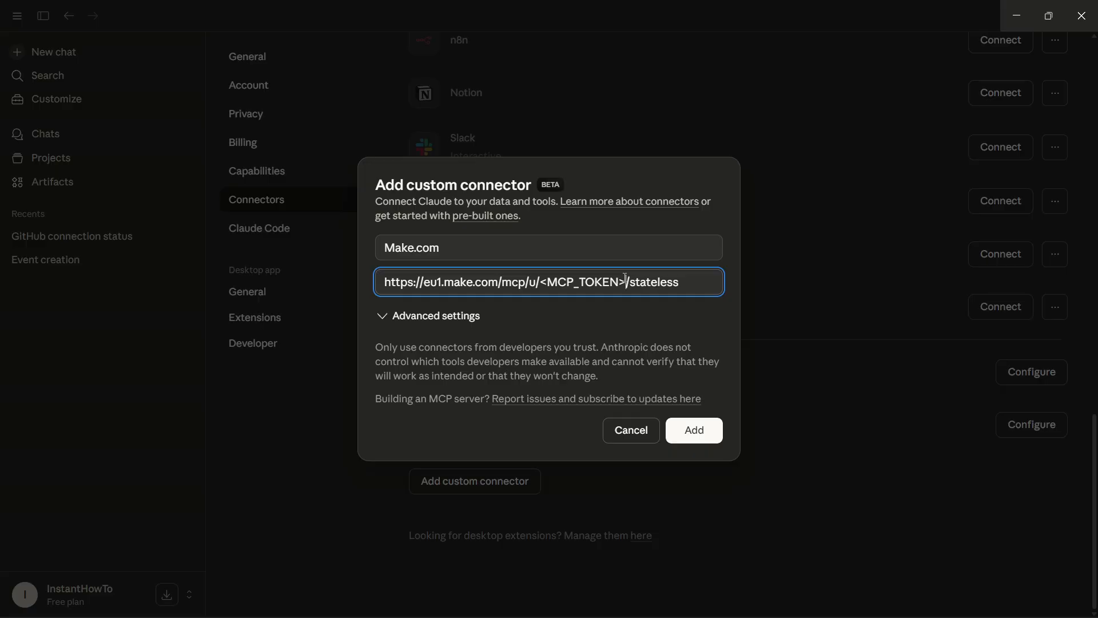
drag(625, 280, 560, 282)
key(ctrl+v)
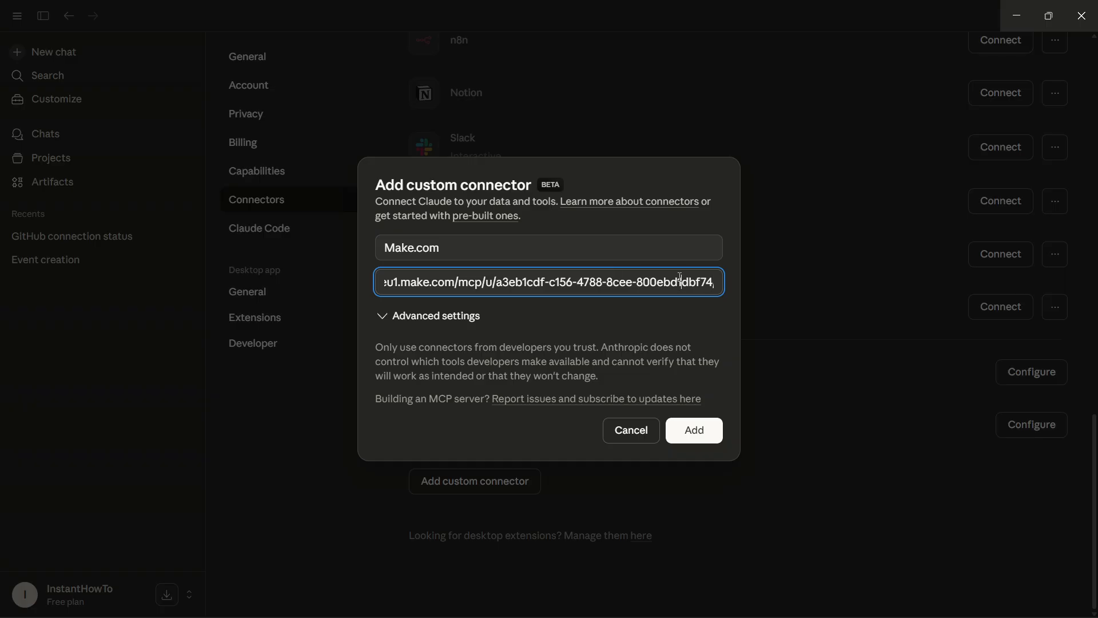
key(End)
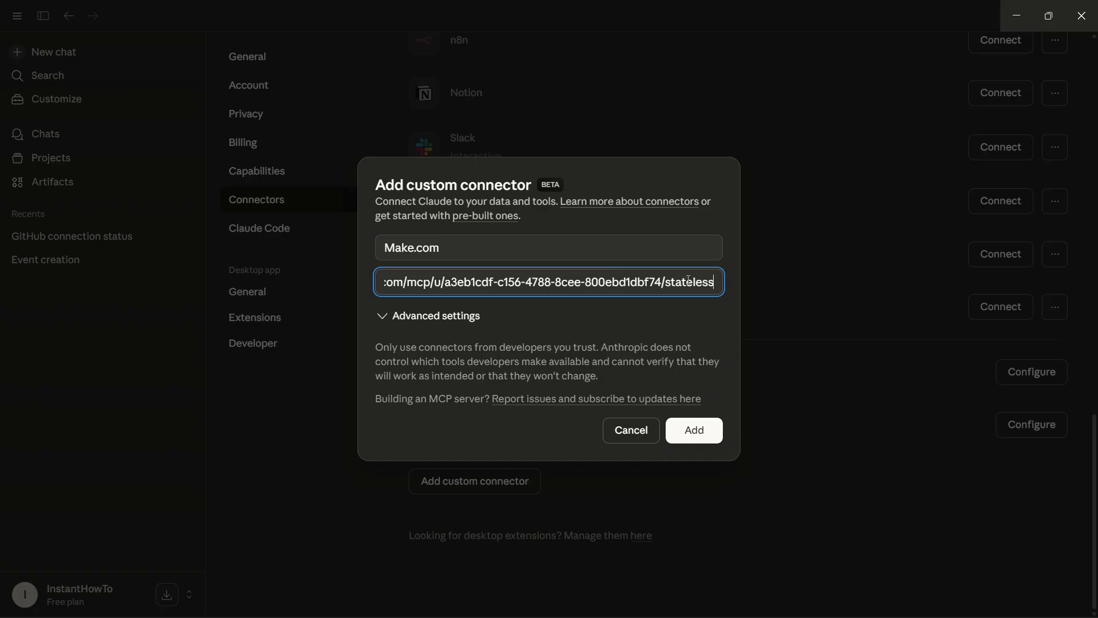
Recheck the connection URL instructions in the browser's Claude Desktop guide, then return to Claude and add the Make.com connector
click(1016, 16)
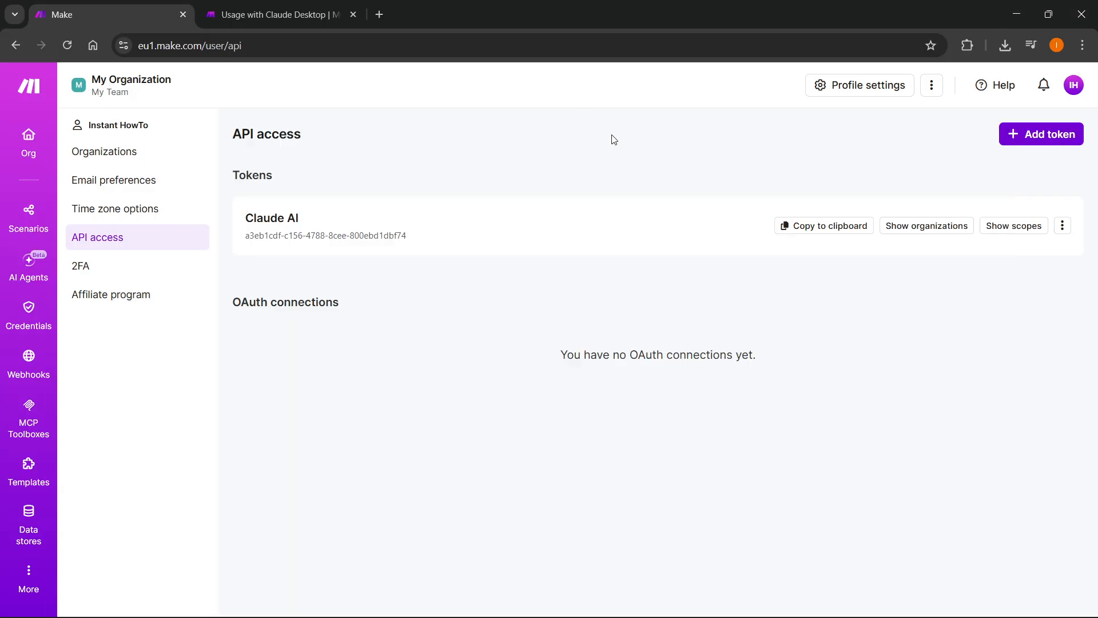
click(293, 12)
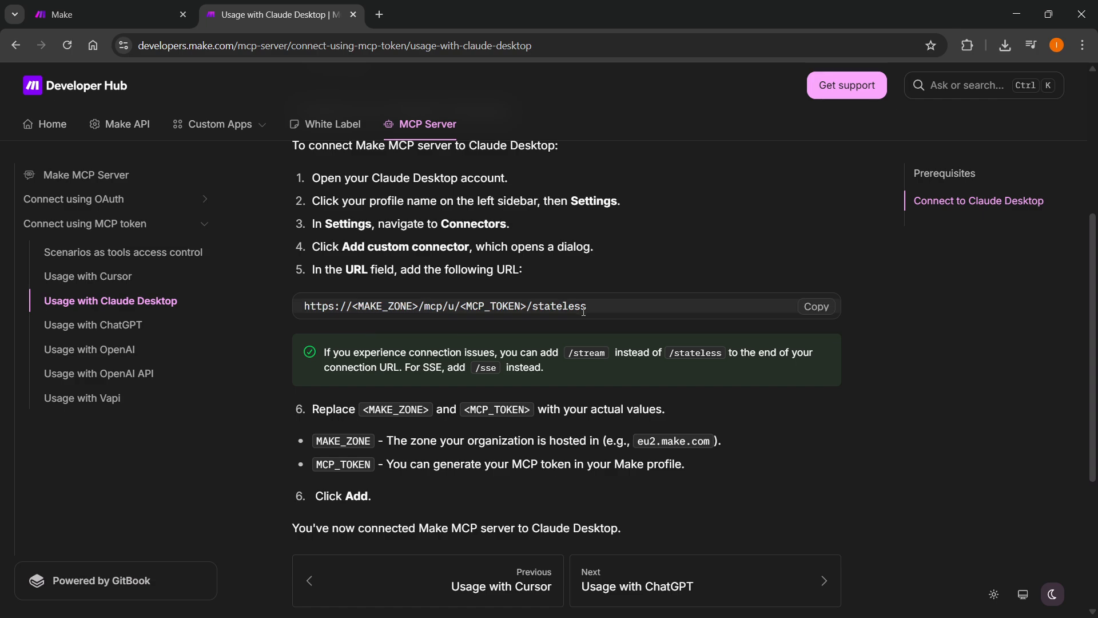
scroll(509, 343, up, 1)
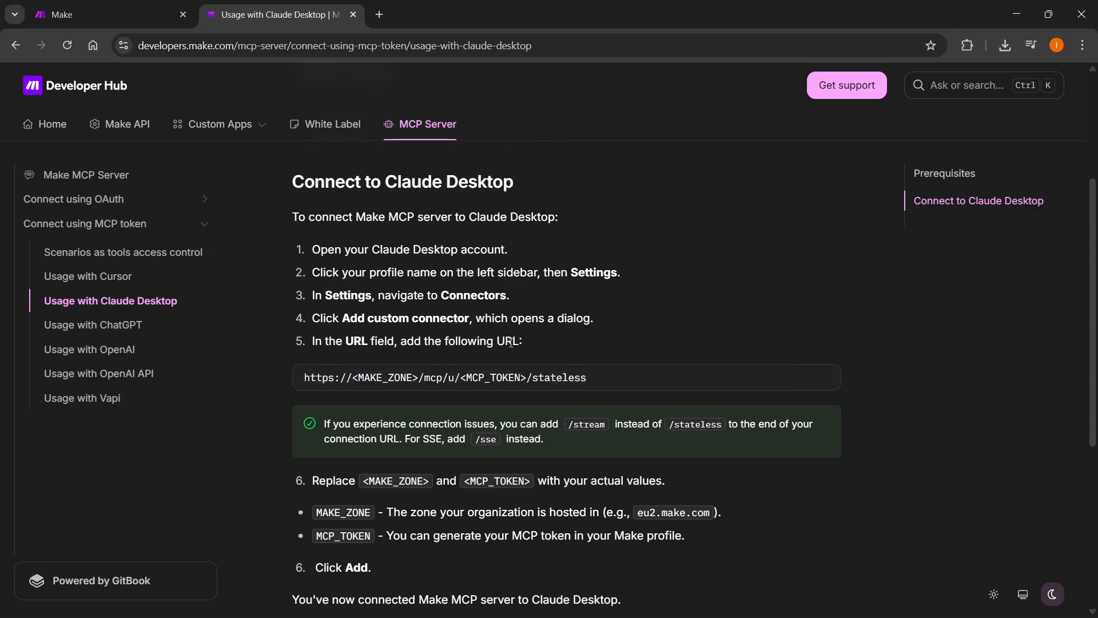
click(708, 599)
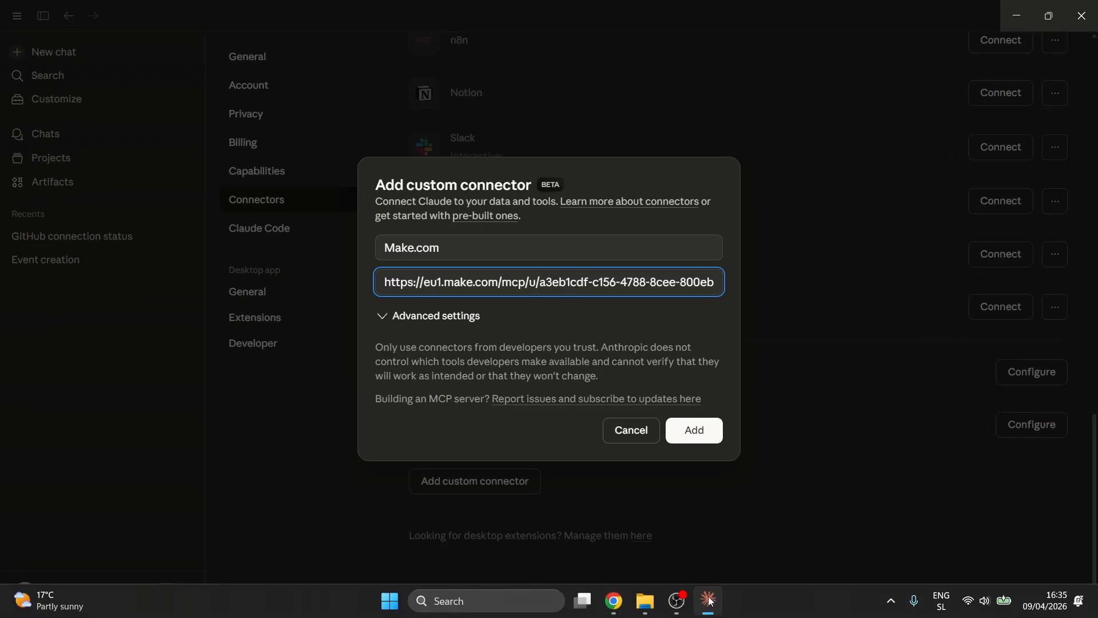
click(694, 430)
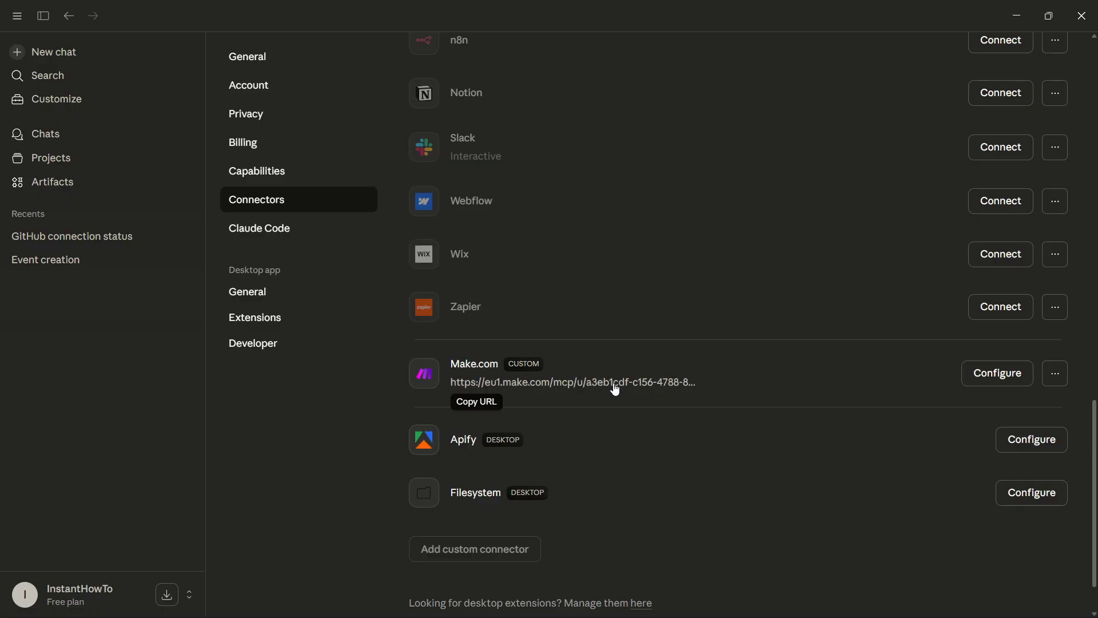
Open the connectors under Claude's customization settings and review the Make.com connector's tool permissions and its disconnect and remove options
scroll(472, 386, up, 8)
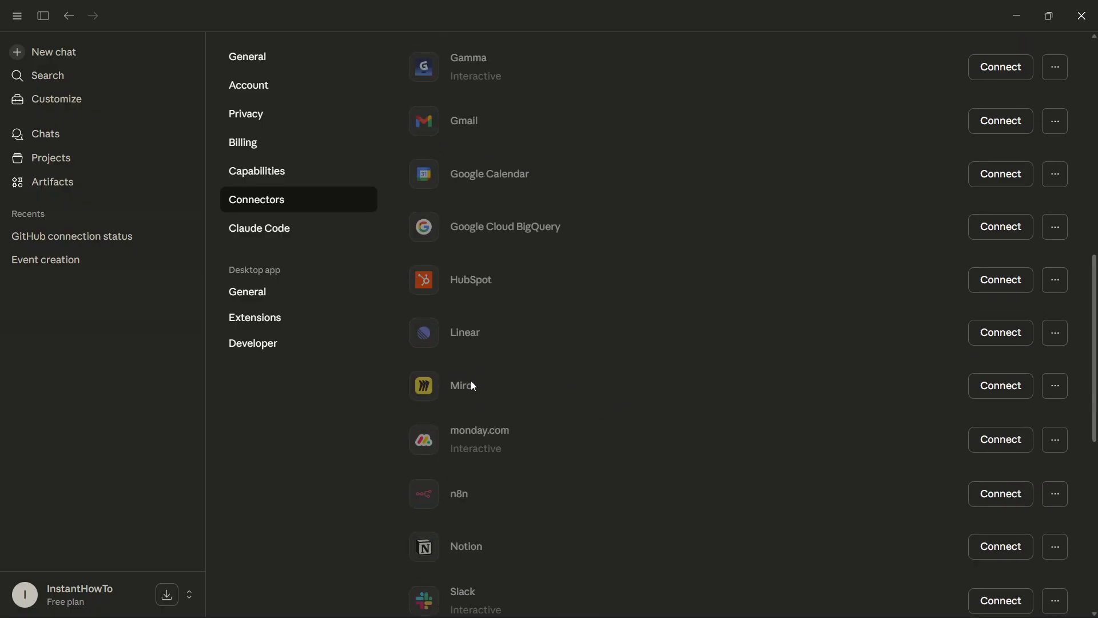
scroll(472, 385, up, 6)
click(64, 98)
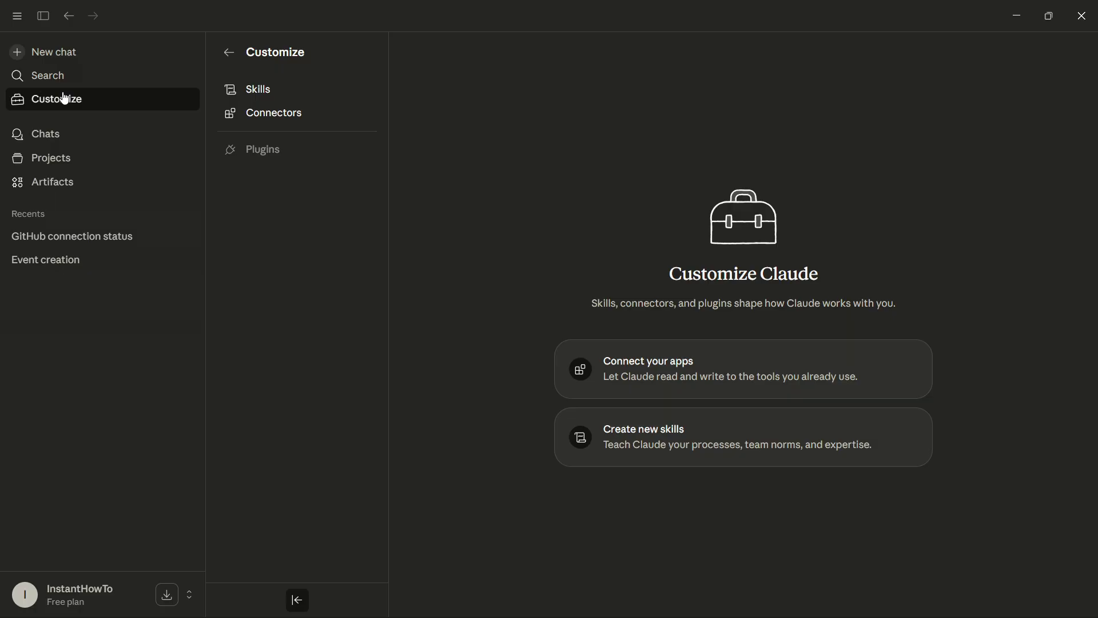
click(263, 114)
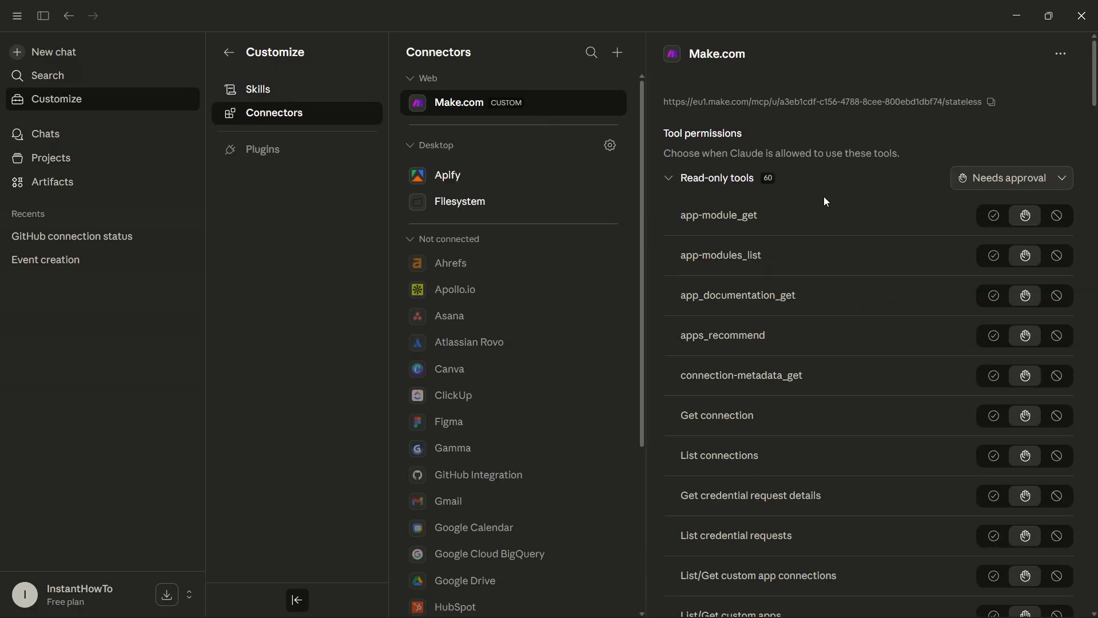
scroll(818, 187, down, 10)
scroll(835, 166, up, 10)
click(1058, 53)
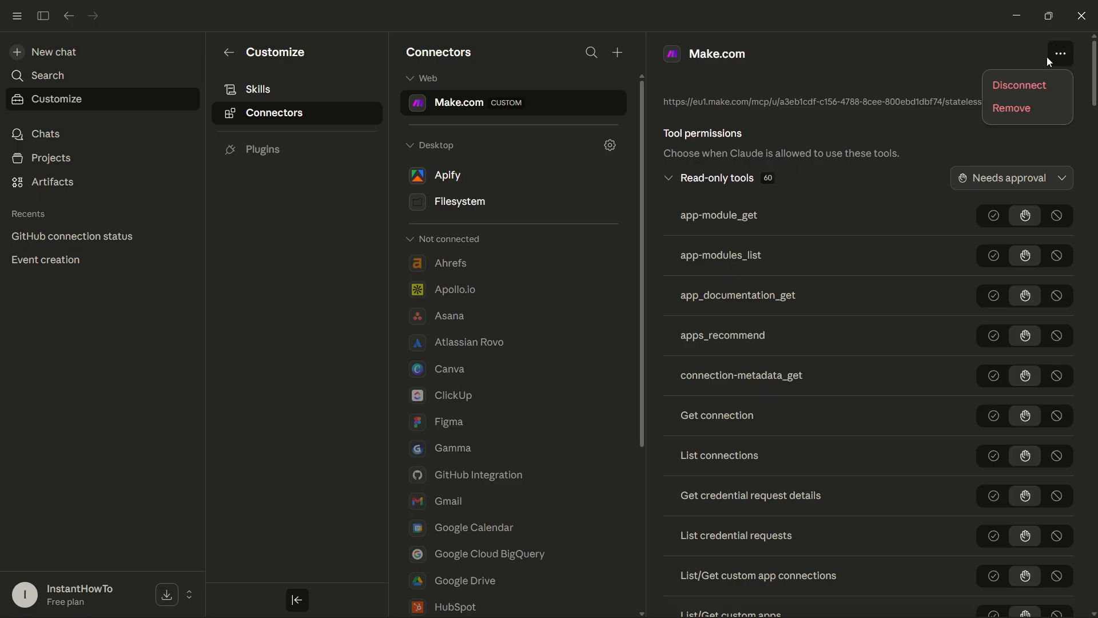
click(951, 66)
scroll(856, 170, down, 10)
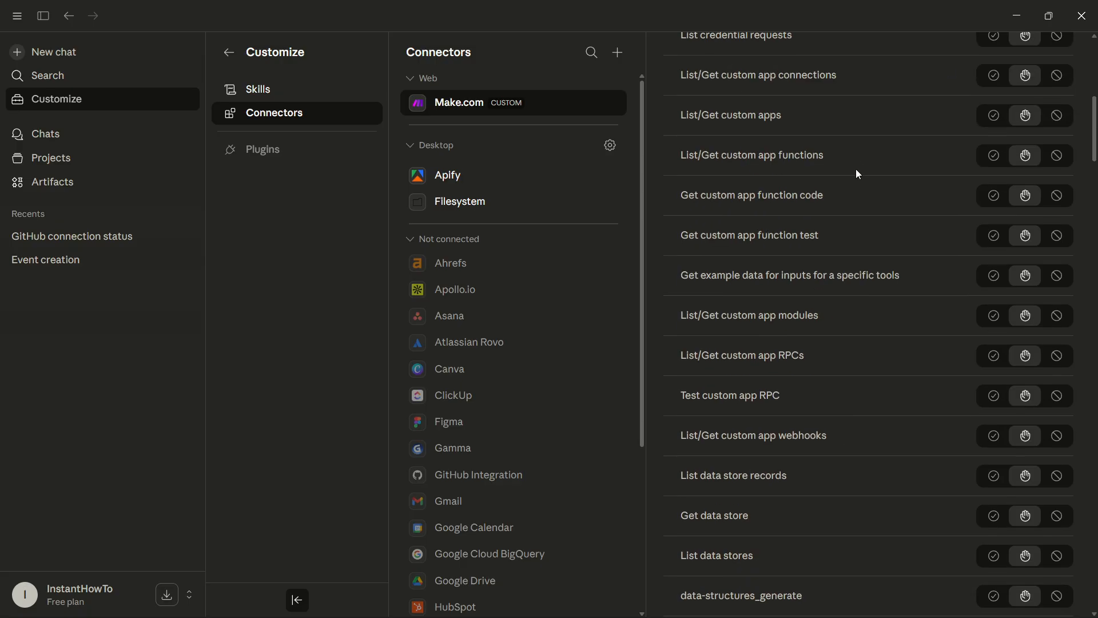
scroll(849, 175, up, 10)
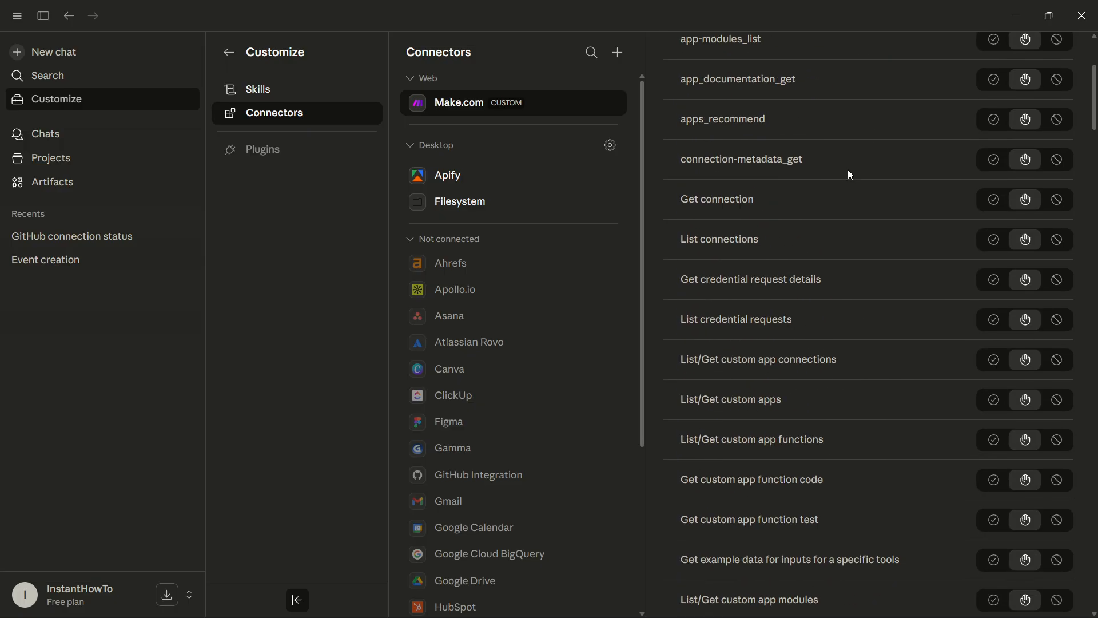